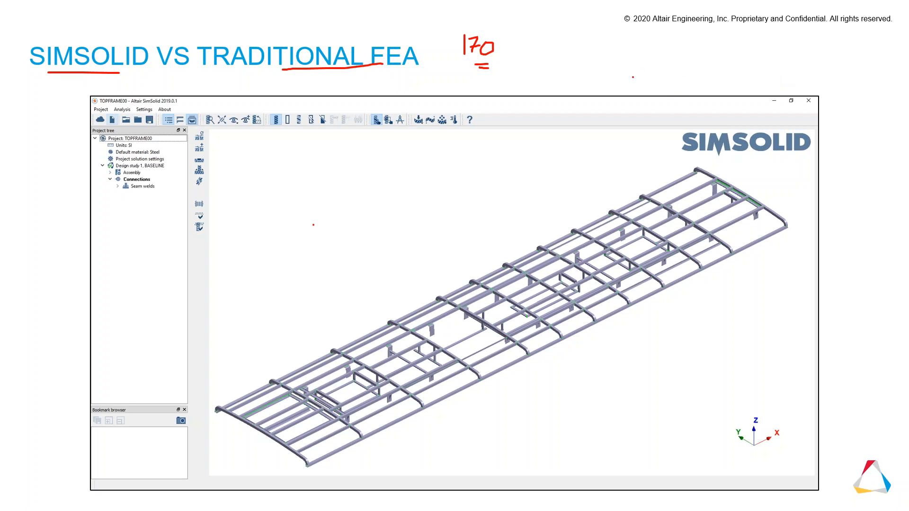
Reveal the modelling time estimate on the slide and underline "quite simple" and "8 hours" in ink
right_click(639, 70)
click(630, 70)
key(Right)
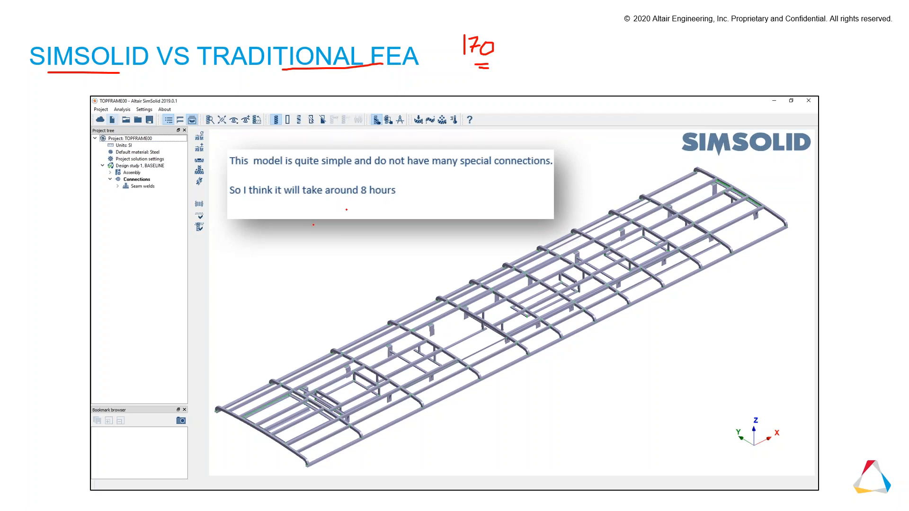
drag(362, 199, 394, 198)
drag(295, 166, 342, 169)
drag(368, 204, 394, 204)
End the slide show without keeping the ink annotations and switch to Altair SimSolid
key(Escape)
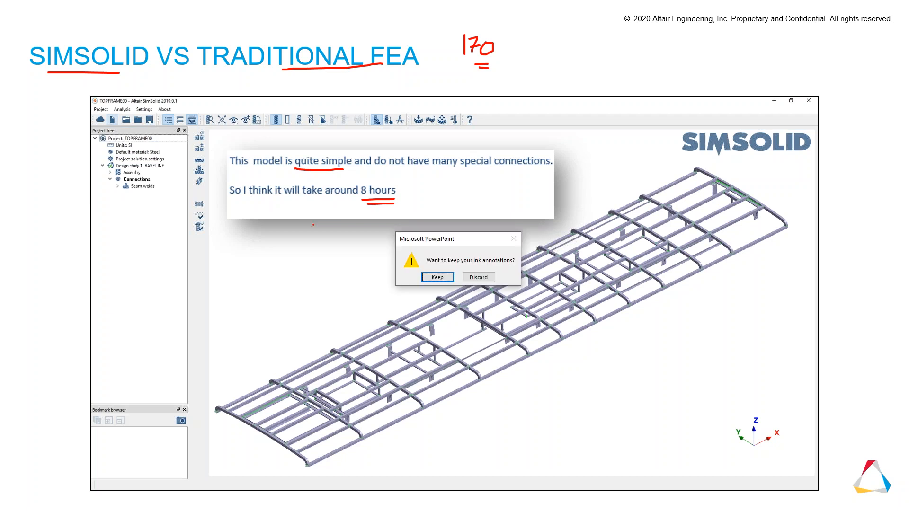
click(477, 278)
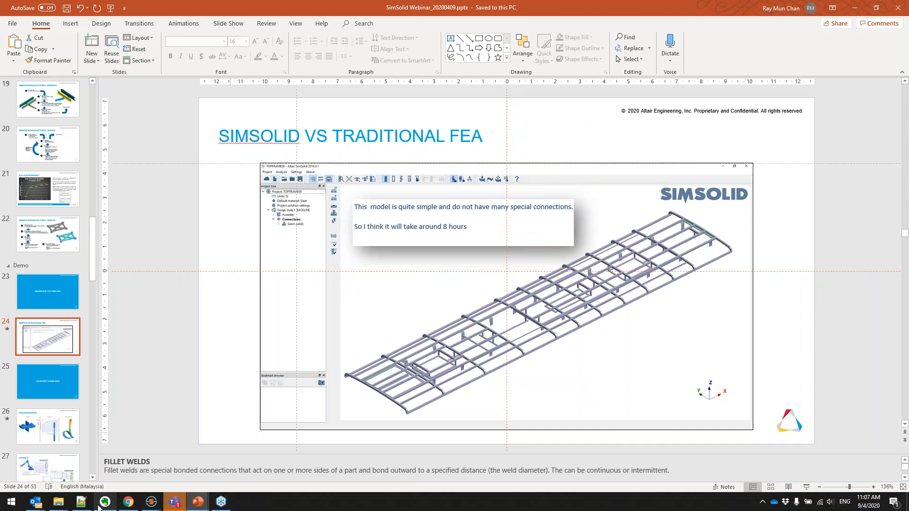
mouse_move(151, 502)
click(129, 461)
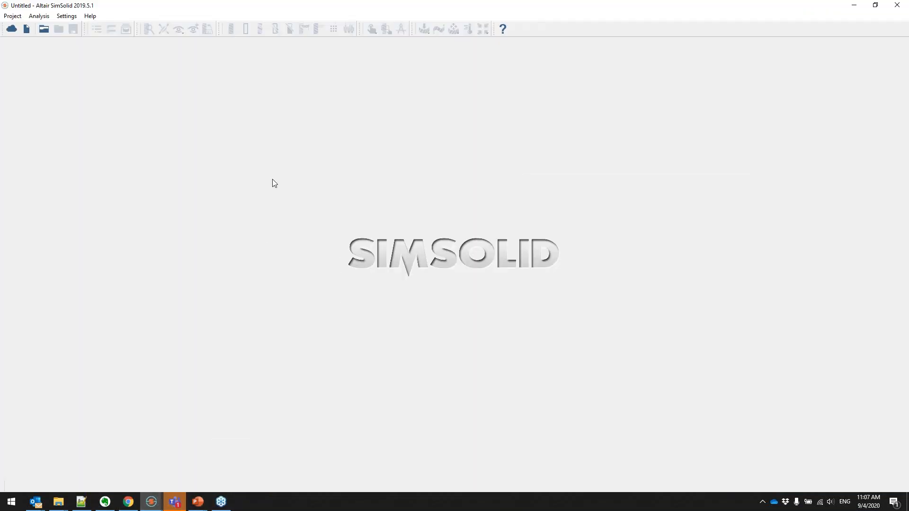
Import the geometry file simsolid_bus_roof.x_t from the Webinar folder into a new project
click(29, 35)
click(161, 110)
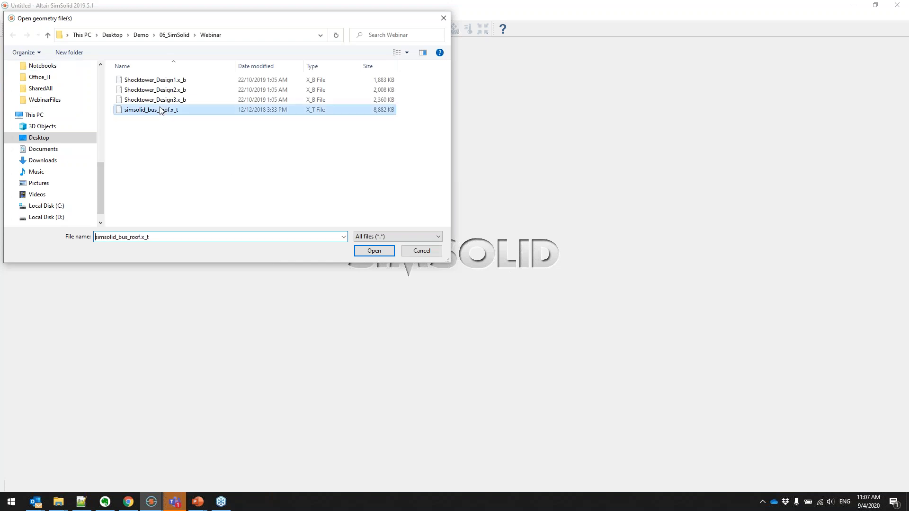
click(374, 250)
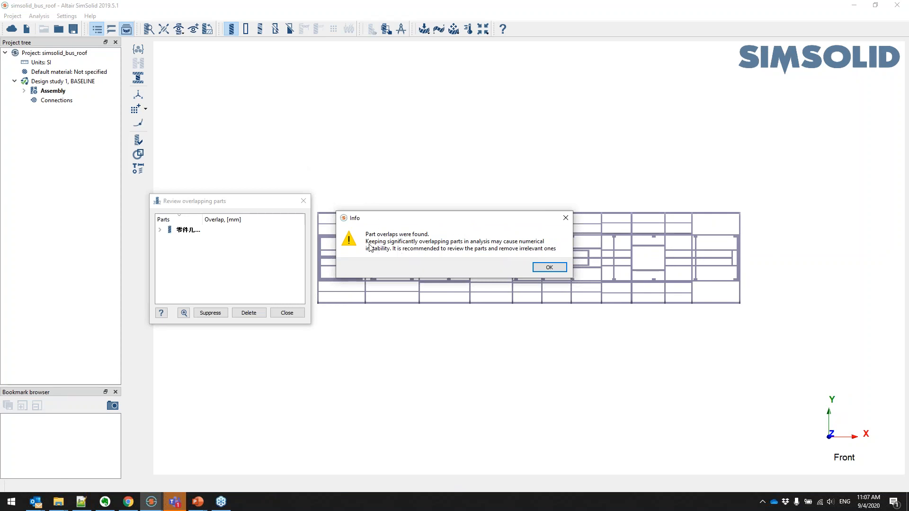
click(548, 268)
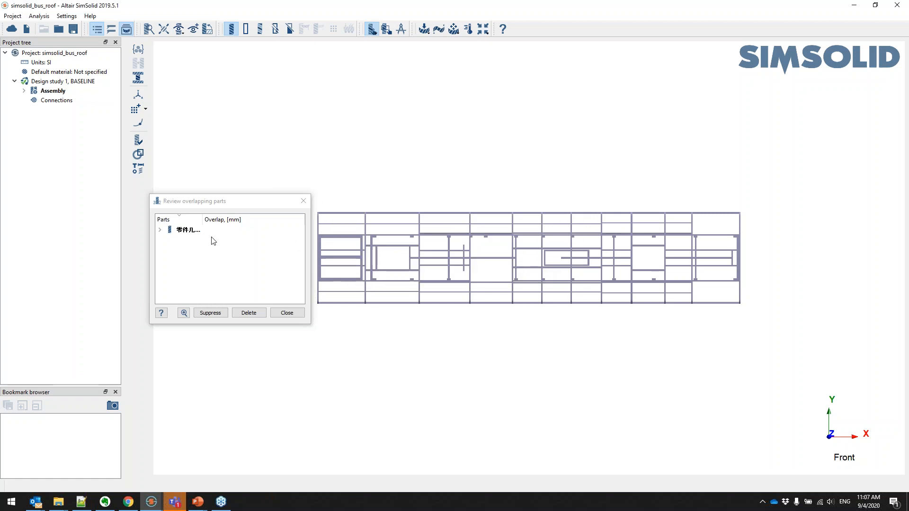
Review the pair of overlapping parts by zooming to each one in the model, and close the review
click(160, 230)
click(201, 239)
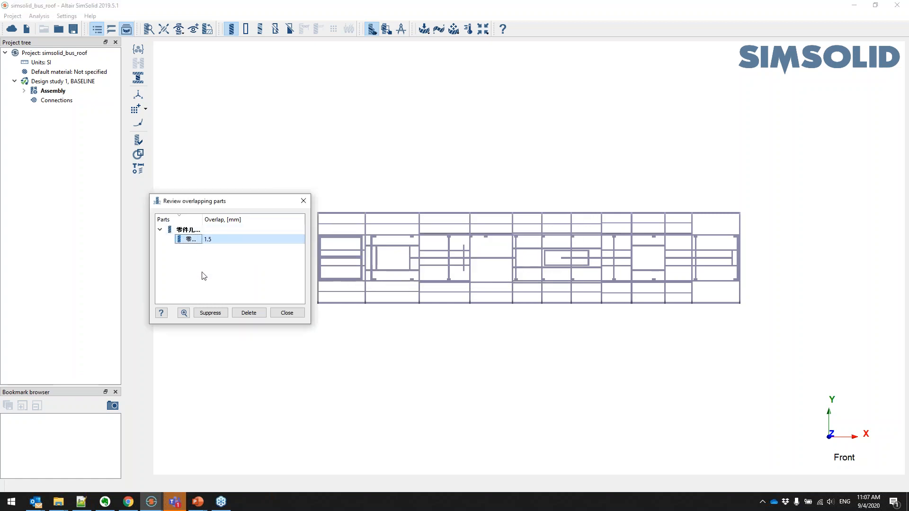
click(184, 313)
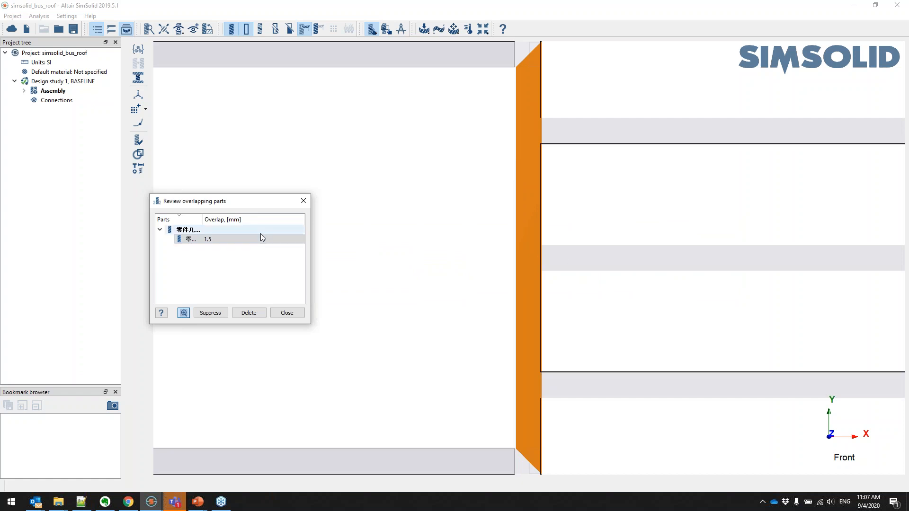
click(218, 230)
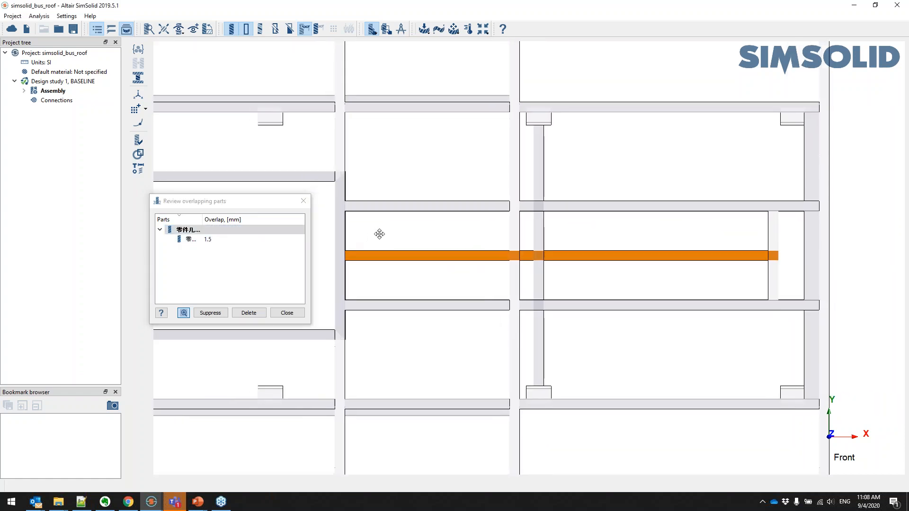
click(229, 239)
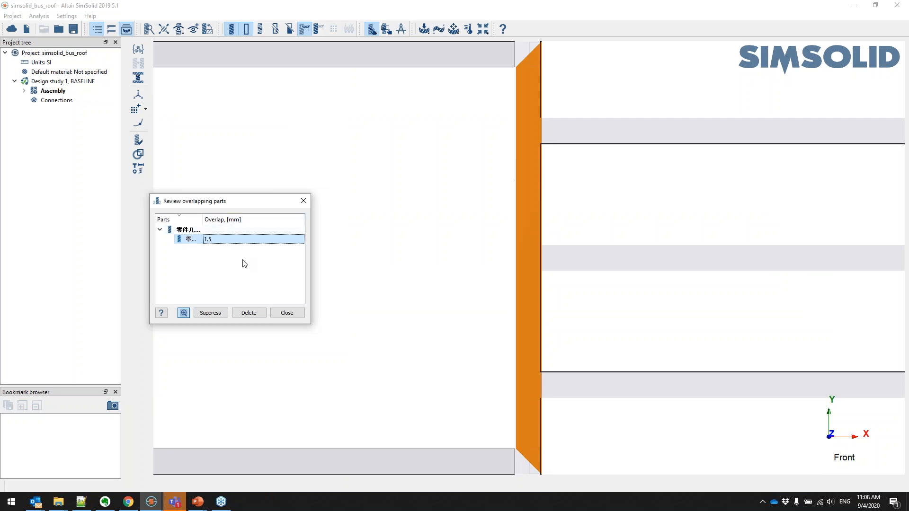
click(293, 313)
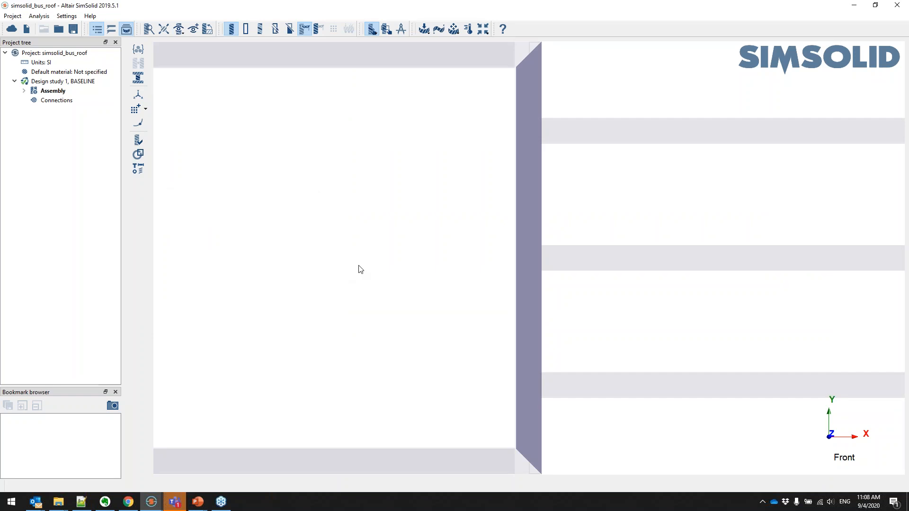
Show the whole bus roof at an angle and read the assembly's information on its size and parts
click(325, 205)
key(f)
middle_drag(499, 271, 567, 268)
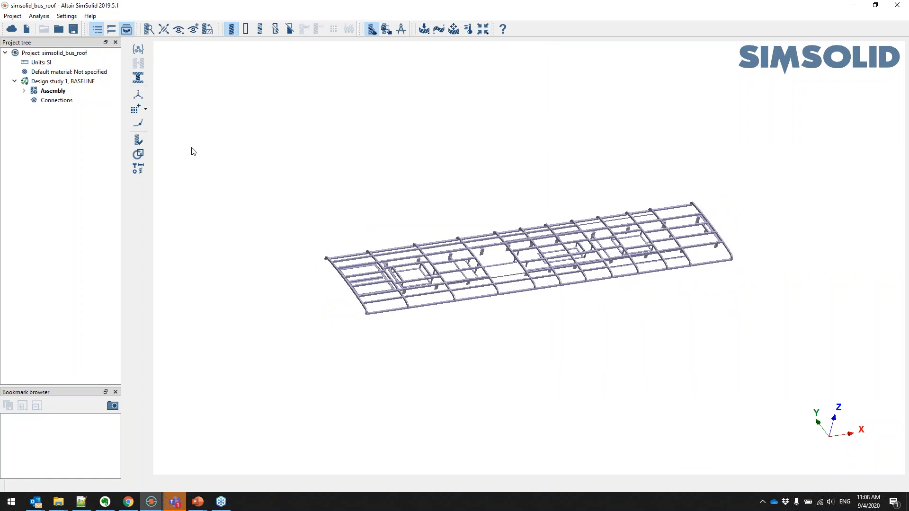
double_click(52, 91)
right_click(55, 91)
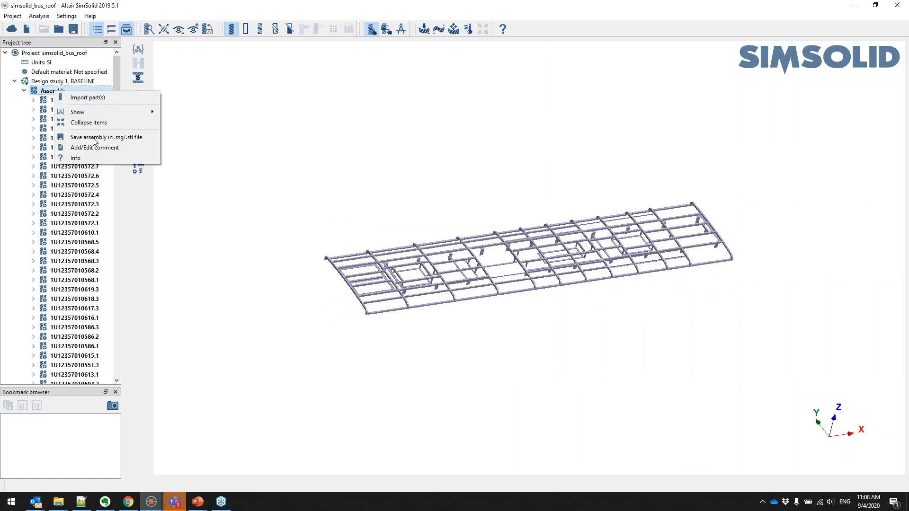
click(85, 158)
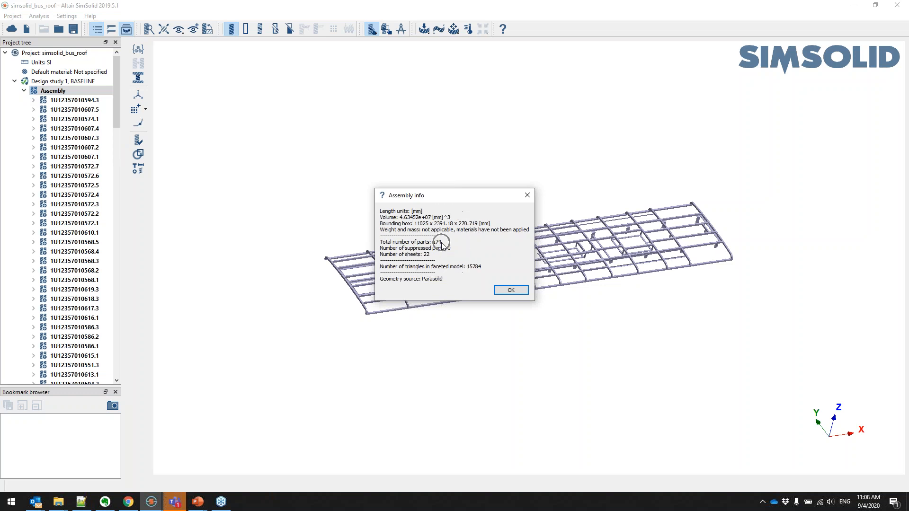
click(511, 289)
click(24, 91)
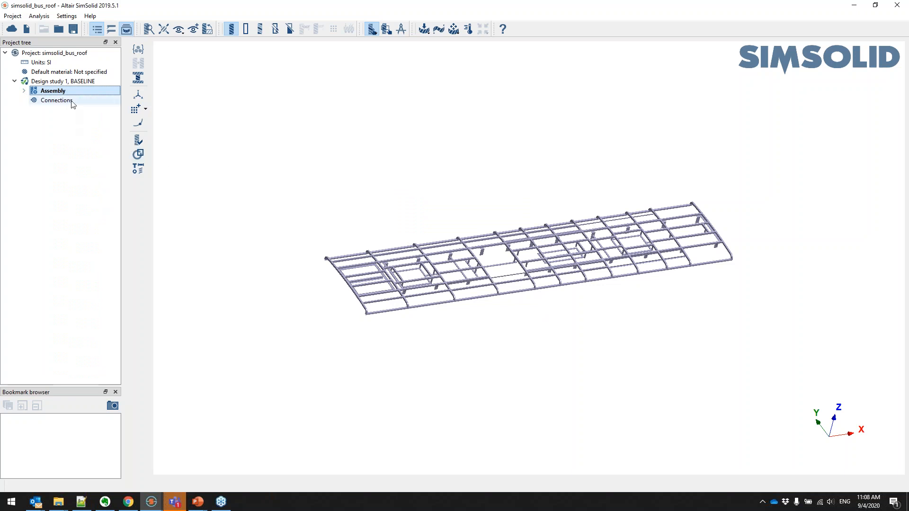
Apply the generic Steel material to all parts of the assembly
click(137, 49)
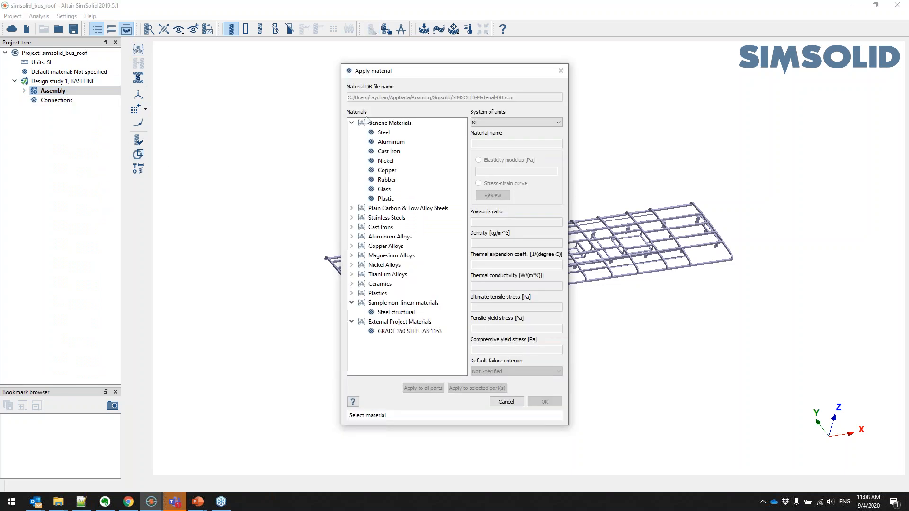
drag(394, 76, 176, 74)
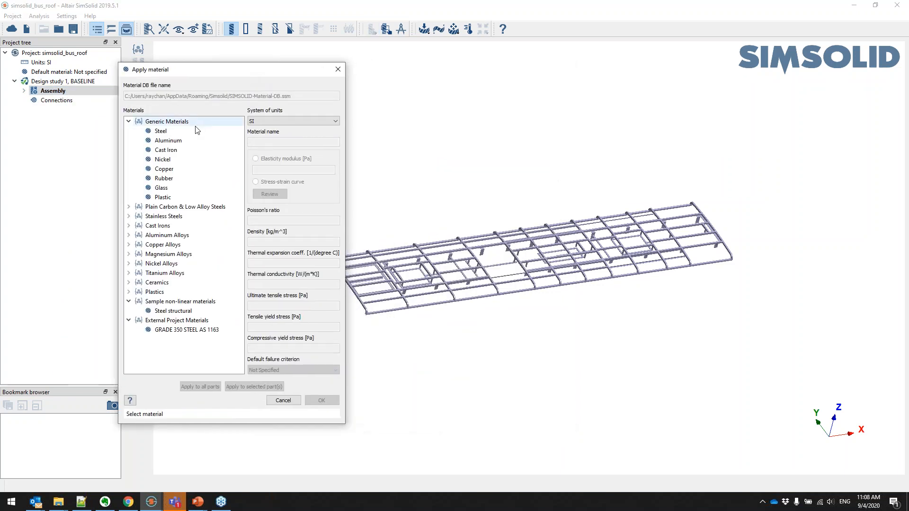
click(166, 131)
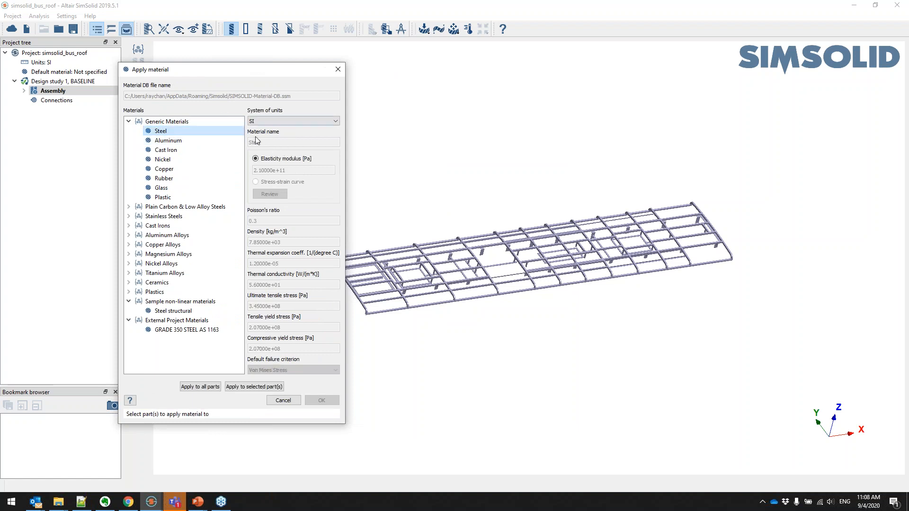
click(205, 387)
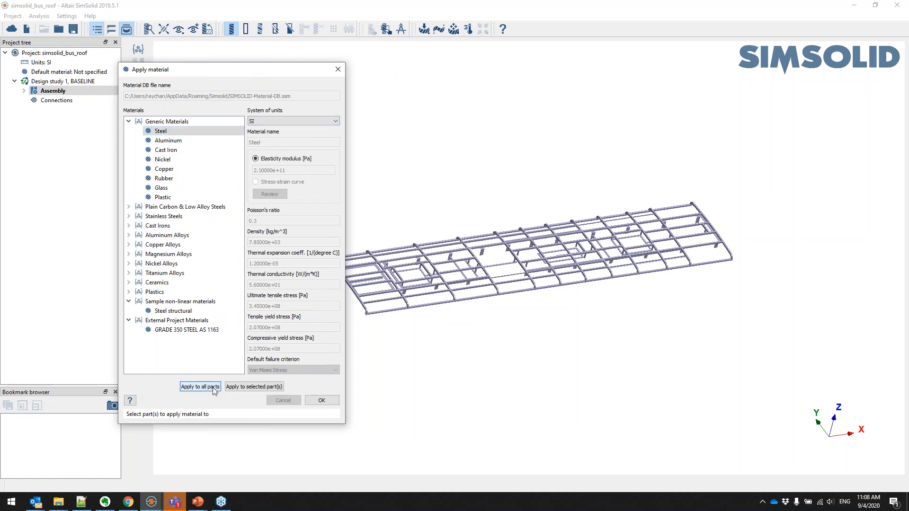
click(321, 400)
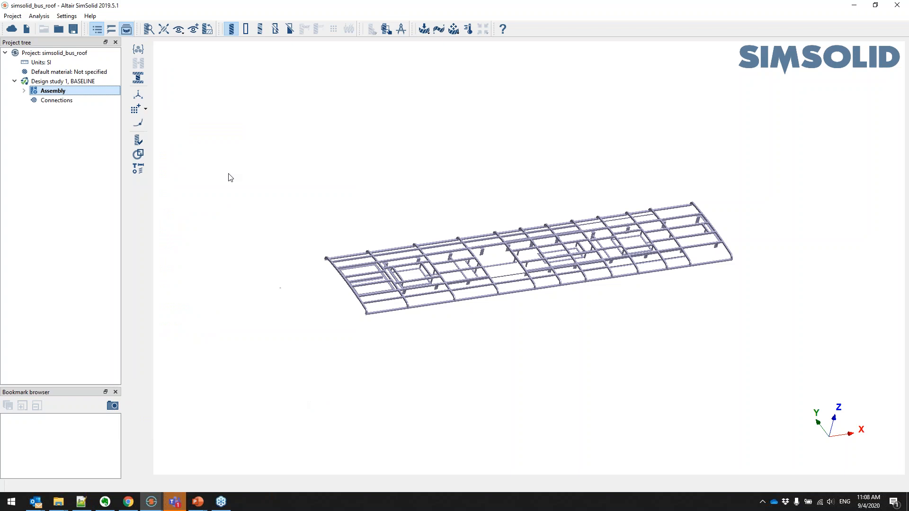
Create automatic connections with 3 mm gap and penetration tolerances and the Increased connection resolution level
click(55, 104)
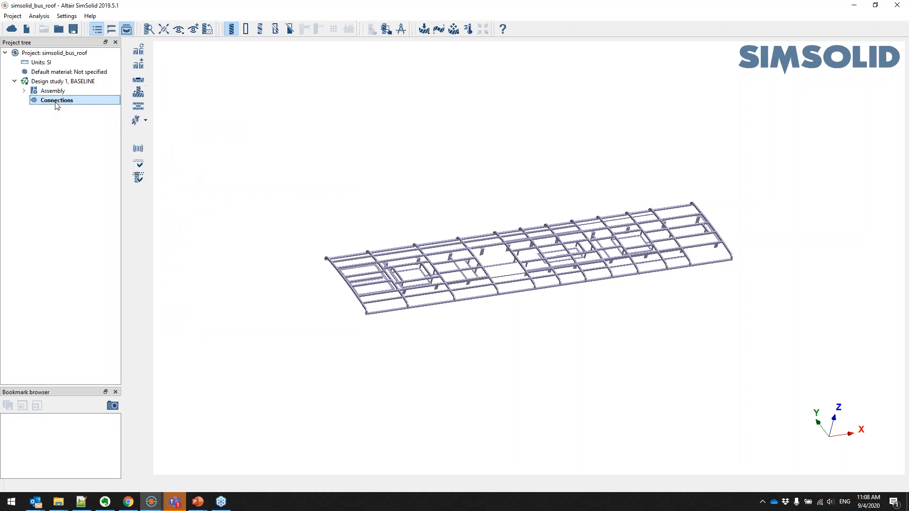
click(138, 50)
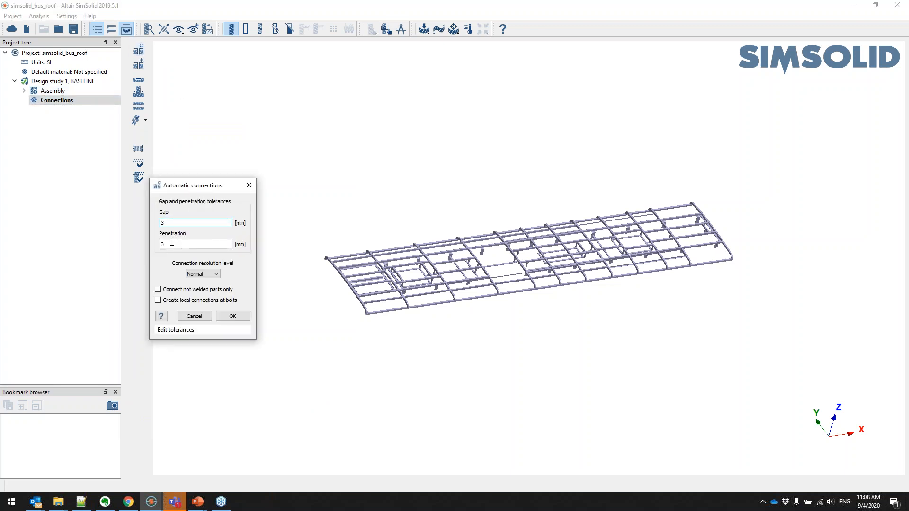
click(203, 274)
click(207, 287)
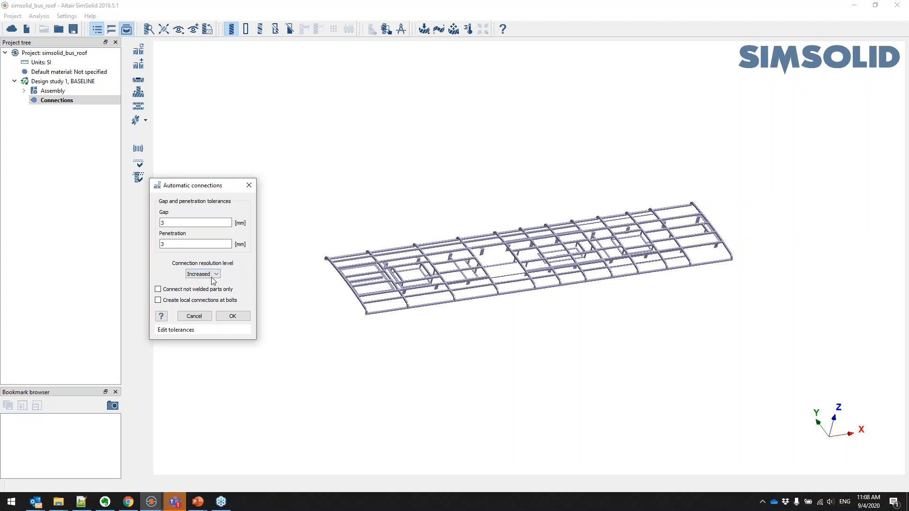
click(232, 317)
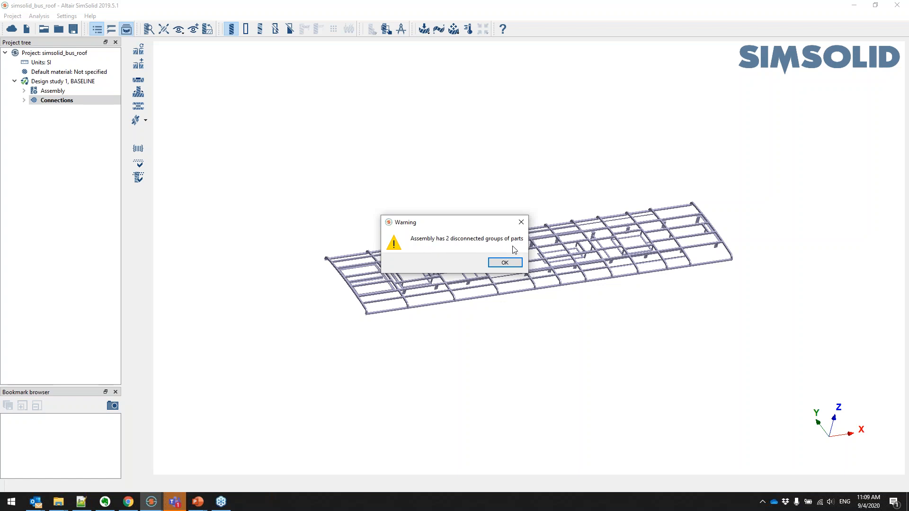
click(507, 263)
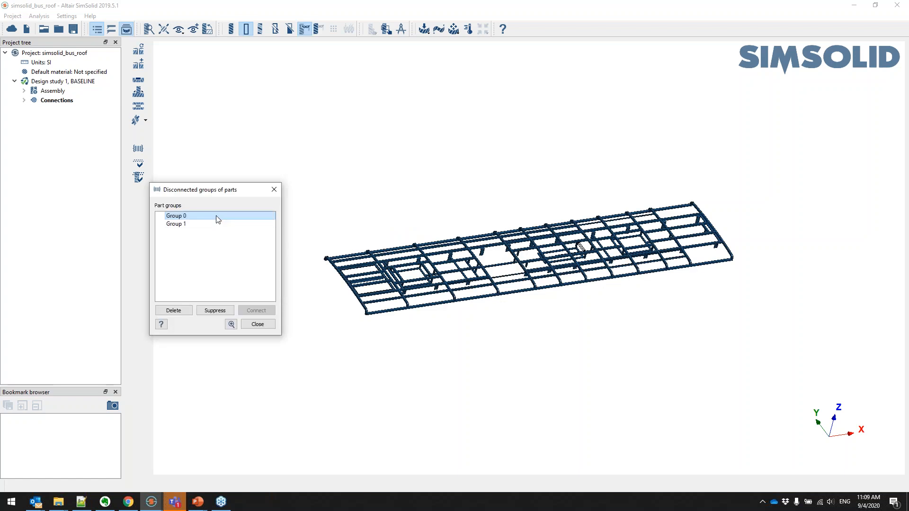
Examine disconnected part groups Group 0 and Group 1 in the model, checking the isolated beam from several angles
drag(407, 270, 419, 288)
drag(567, 227, 576, 236)
scroll(580, 239, up, 5)
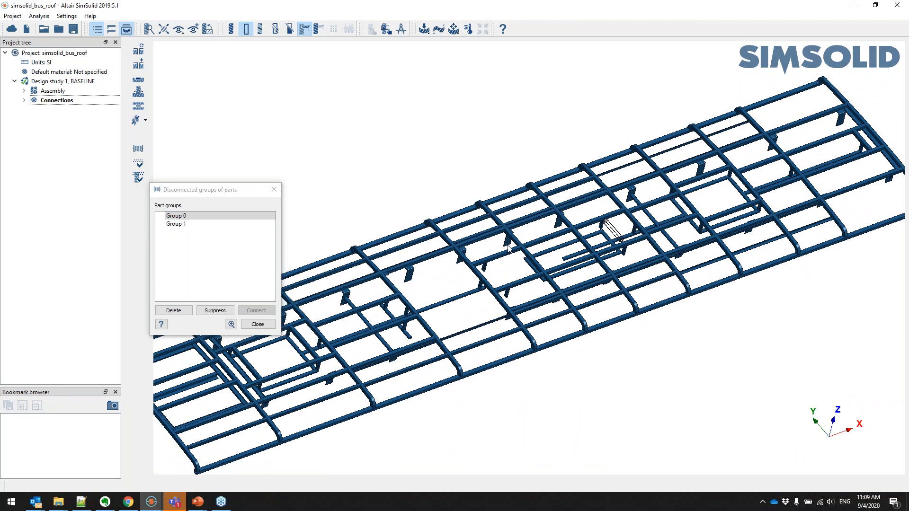
click(221, 224)
scroll(615, 234, up, 2)
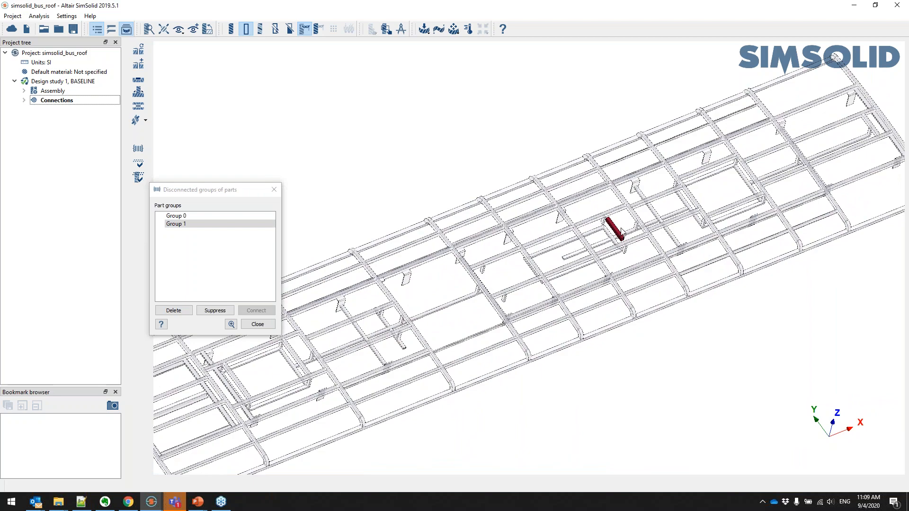
scroll(621, 235, up, 6)
drag(523, 288, 427, 219)
scroll(539, 272, up, 4)
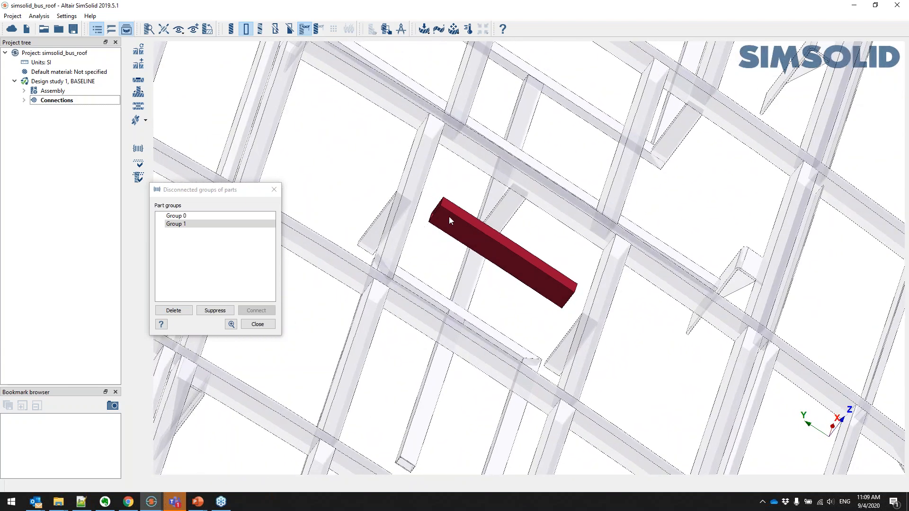
click(237, 218)
click(233, 225)
drag(476, 227, 443, 230)
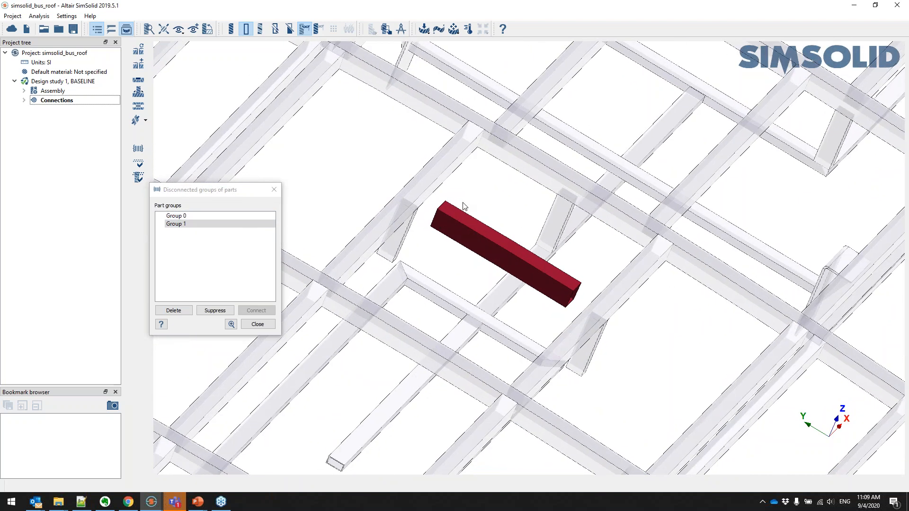
mouse_move(457, 230)
mouse_down()
mouse_move(430, 207)
mouse_move(455, 221)
mouse_up()
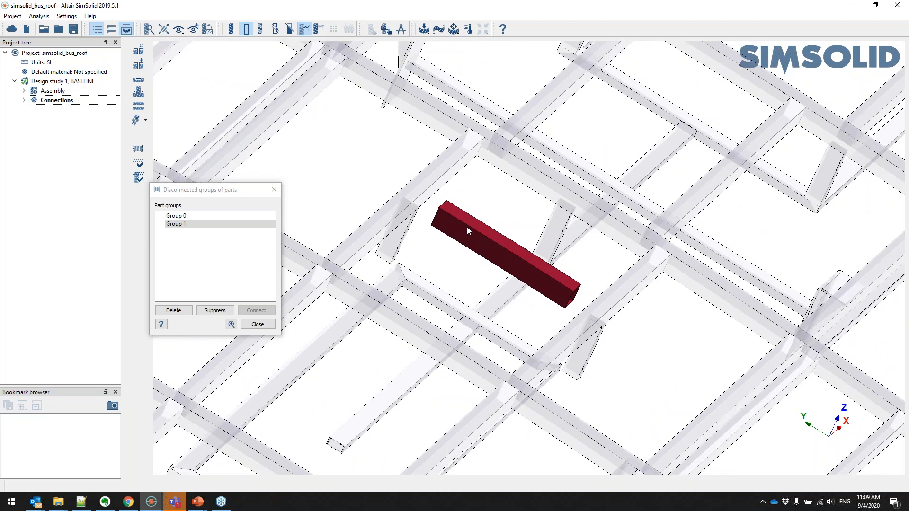
drag(467, 231, 458, 231)
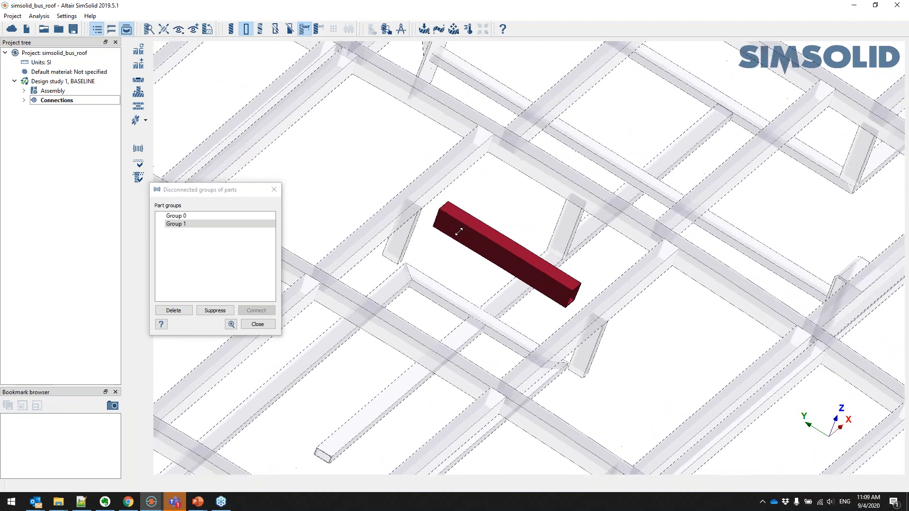
Suppress the isolated beam in Group 1 and highlight the remaining Group 0 across the whole roof frame
click(208, 311)
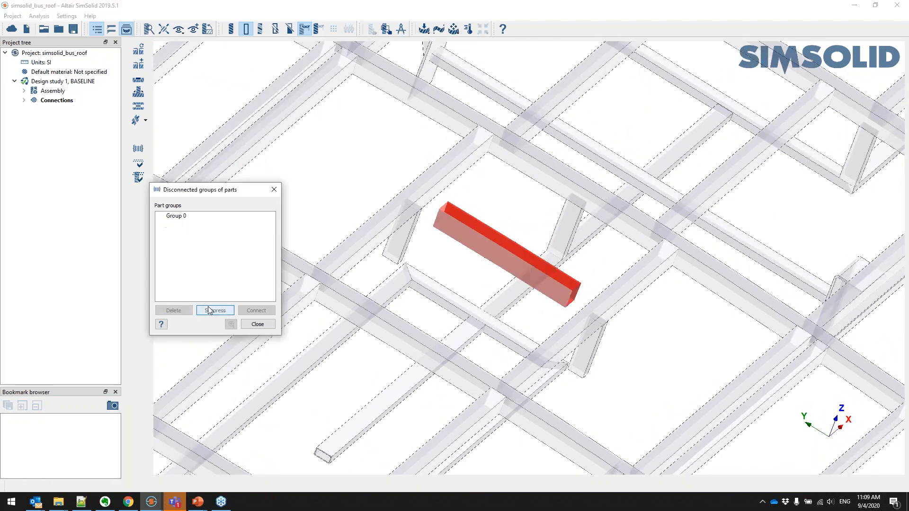
click(230, 216)
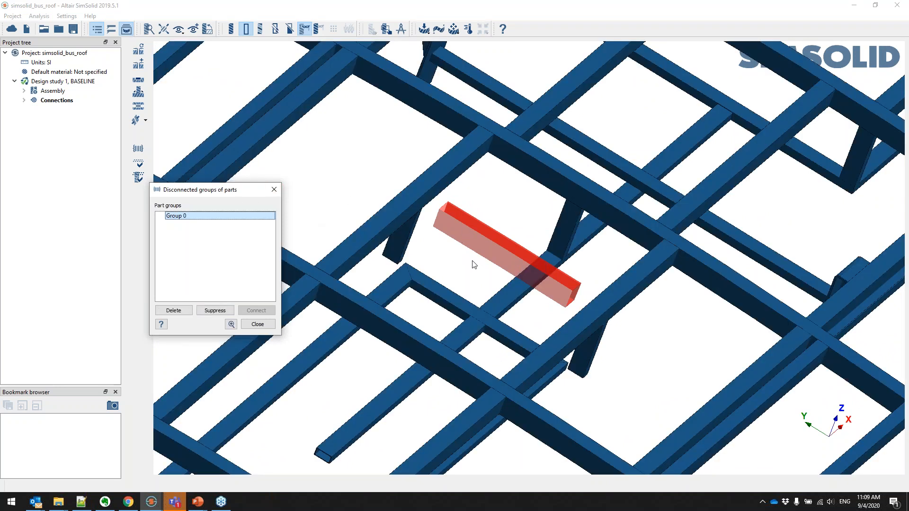
double_click(388, 162)
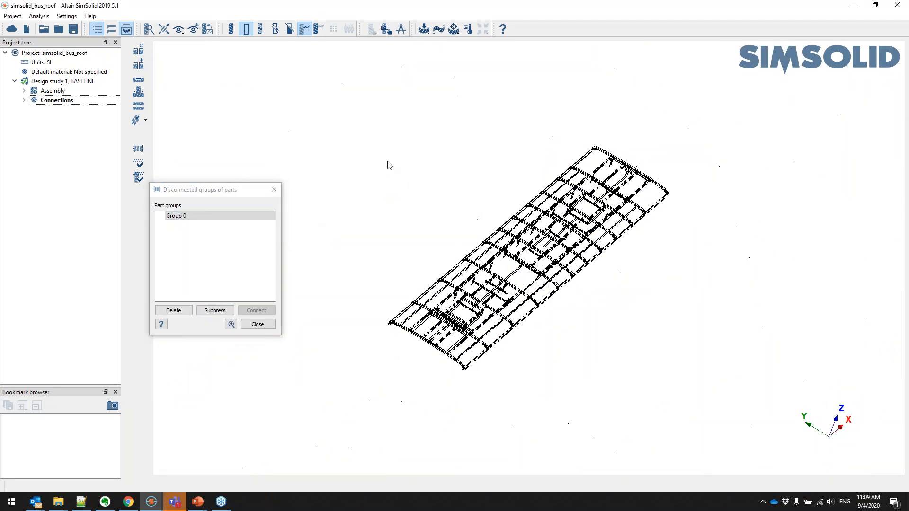
Finish reviewing the disconnected groups and create a modal analysis of the roof frame with 10 modes to find
click(257, 324)
scroll(597, 244, up, 3)
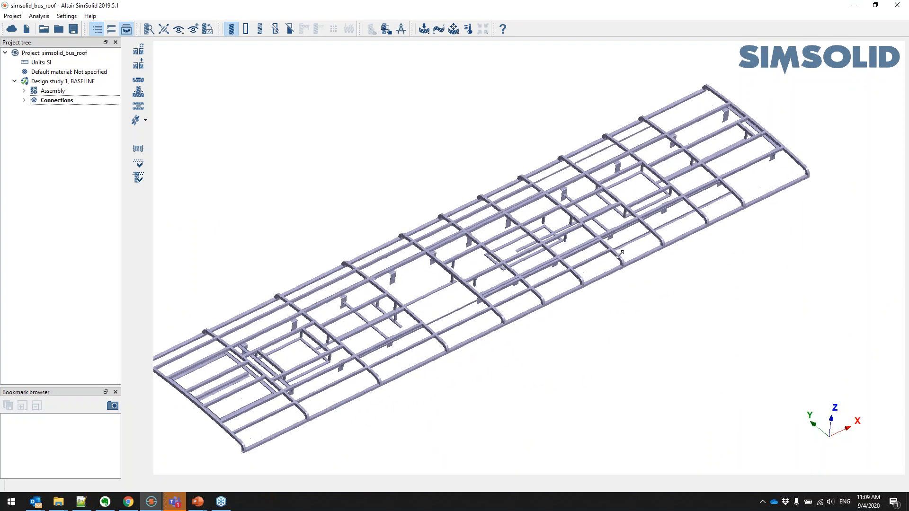
right_drag(492, 240, 520, 215)
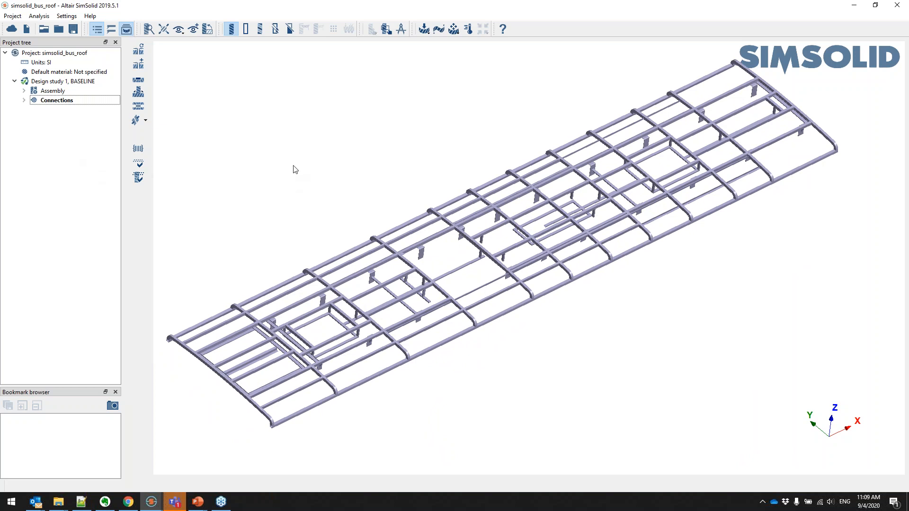
click(426, 32)
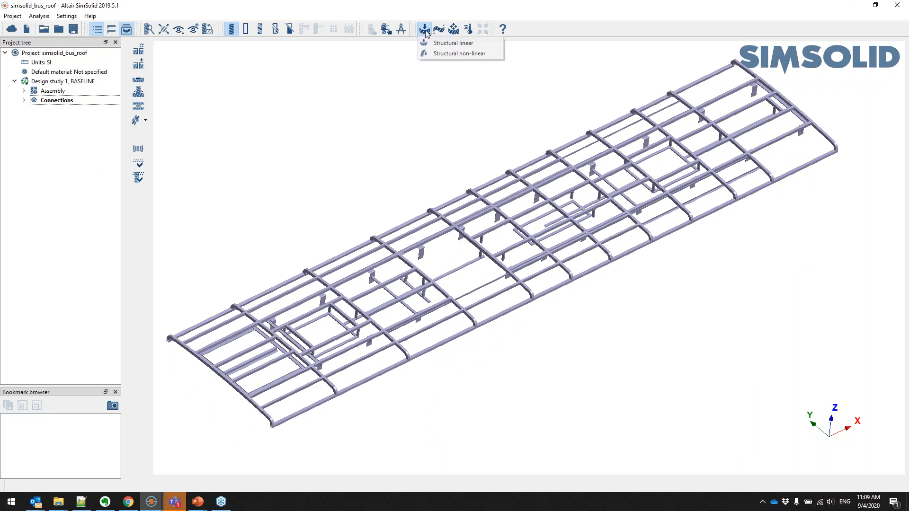
click(444, 32)
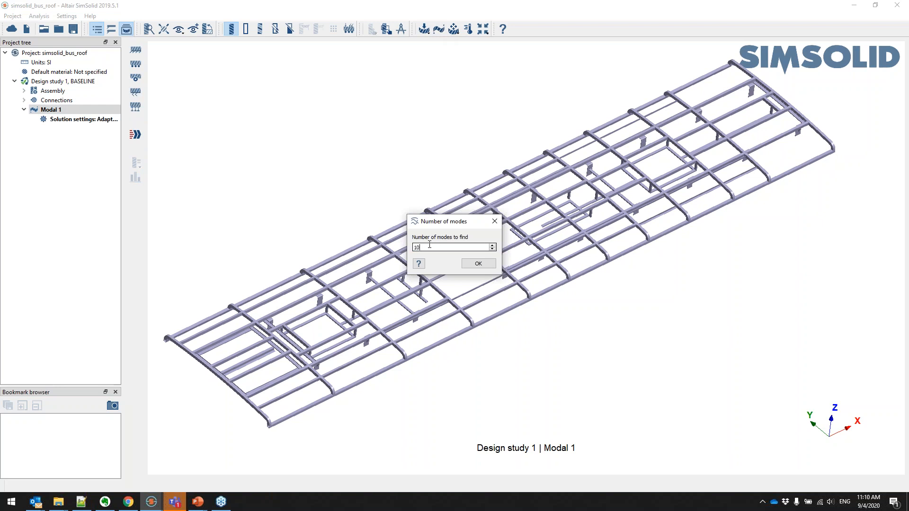
click(474, 265)
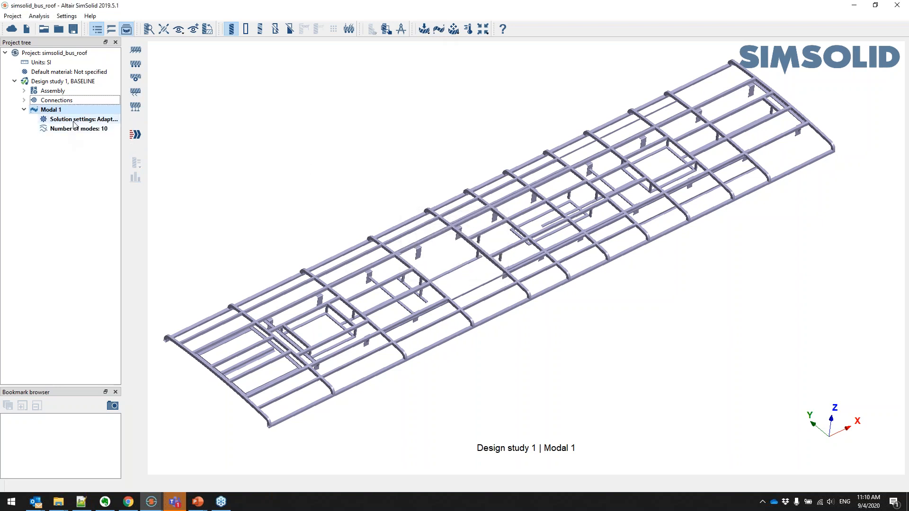
Solve the Modal 1 analysis with its adaptive solution settings
click(53, 110)
right_drag(442, 223, 581, 244)
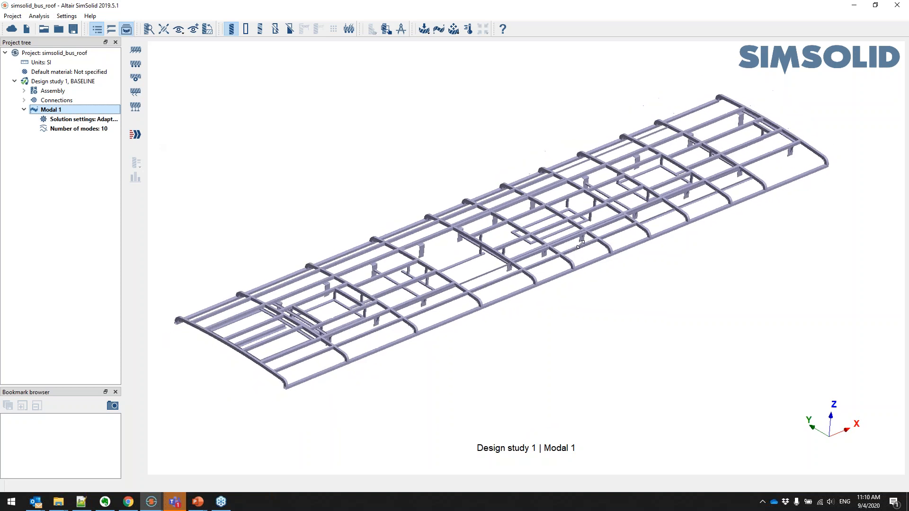
click(103, 122)
click(138, 135)
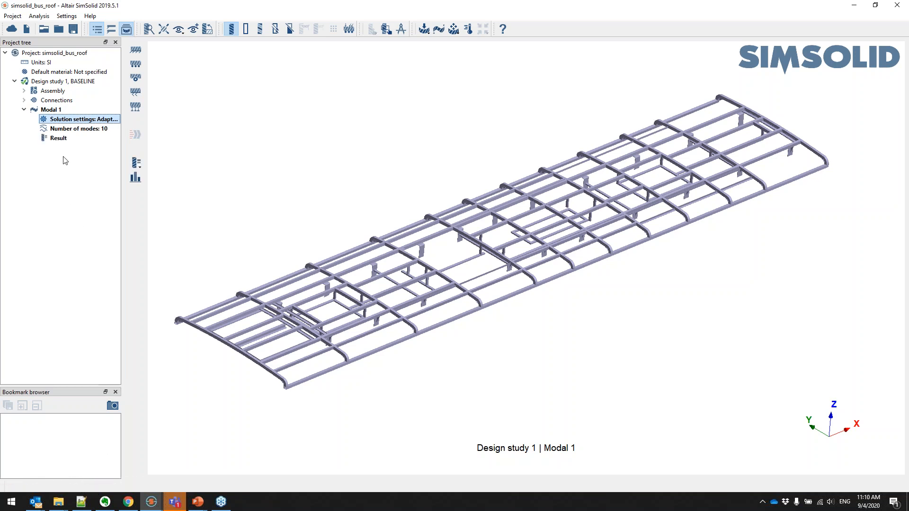
Review the solution info of the Modal 1 result
click(61, 138)
right_click(66, 140)
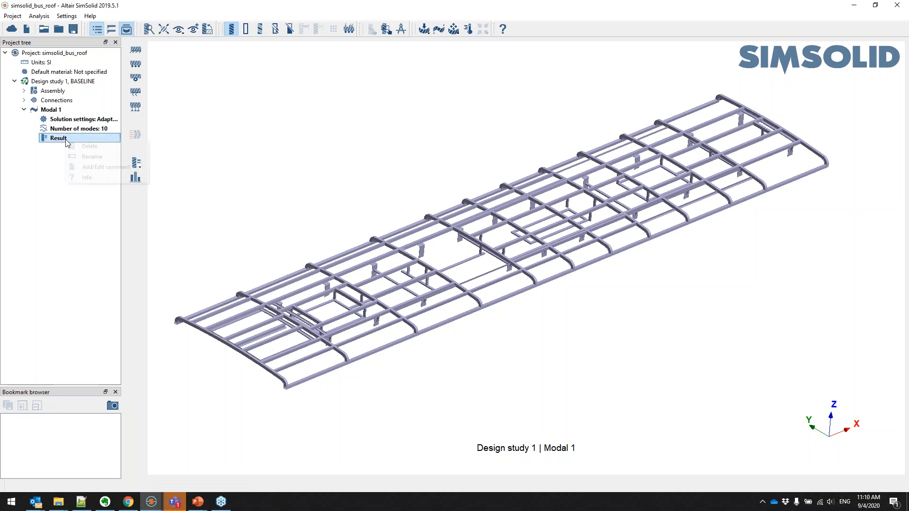
click(118, 177)
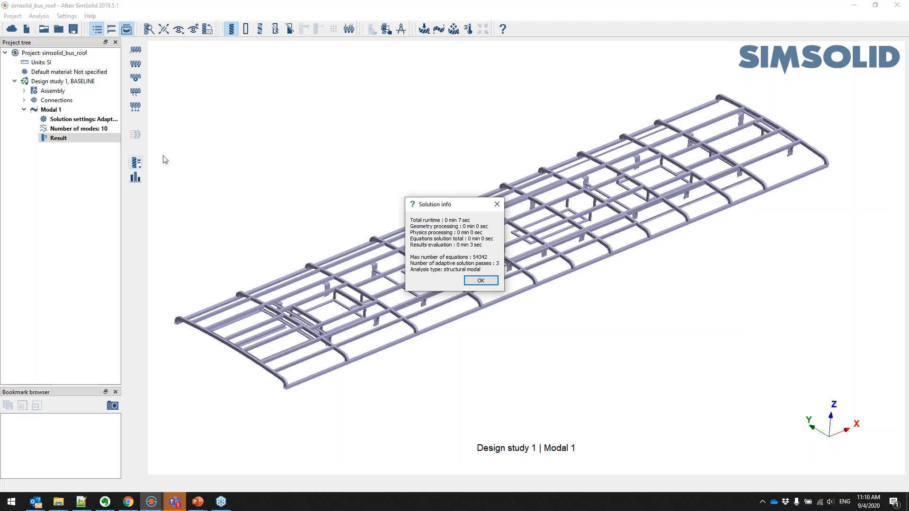
click(480, 282)
Plot the displacement magnitude of the modal result and compare modes 1, 6 and 7
click(137, 163)
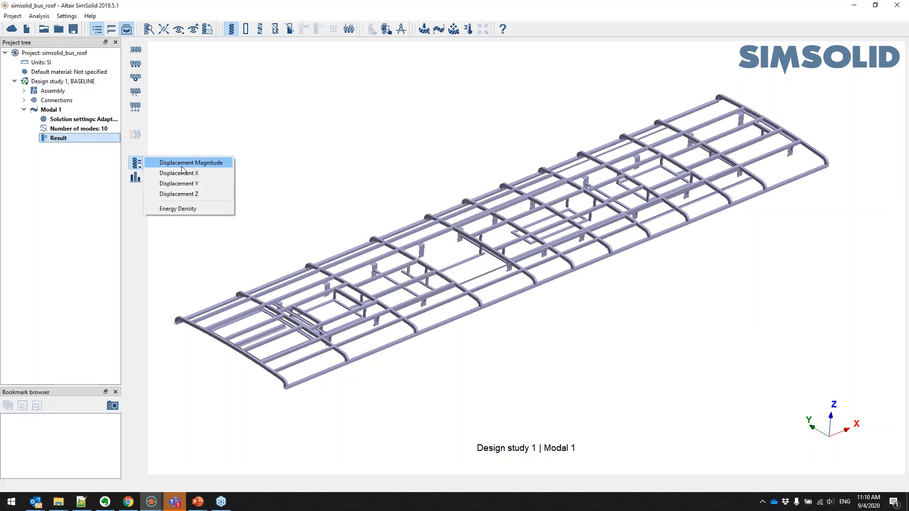
click(182, 167)
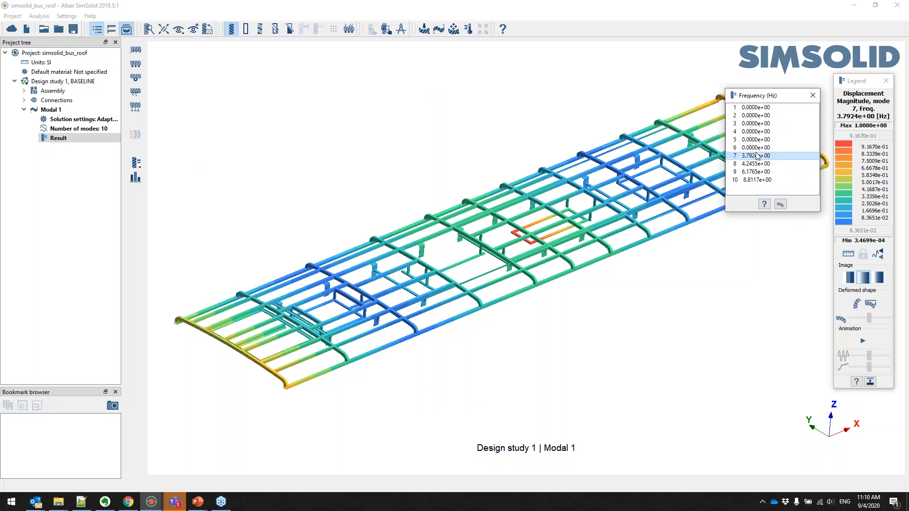
click(756, 108)
click(756, 147)
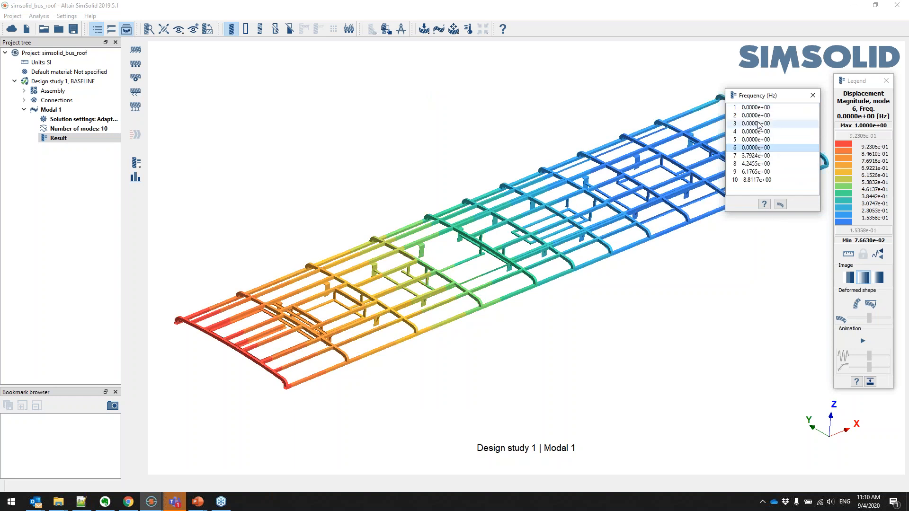
click(756, 155)
Animate the deformed shapes of modes 7, 8 and 9, return to mode 8, and stop the animation
click(866, 307)
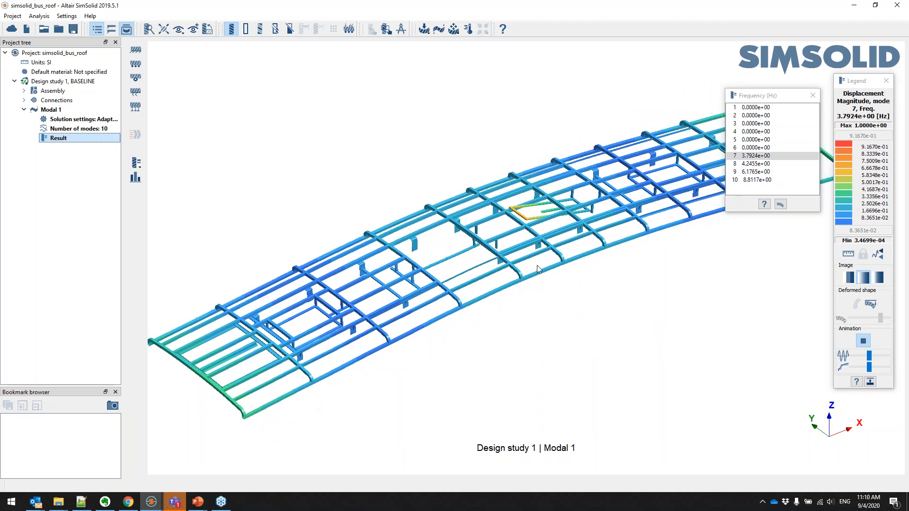
click(759, 164)
click(760, 171)
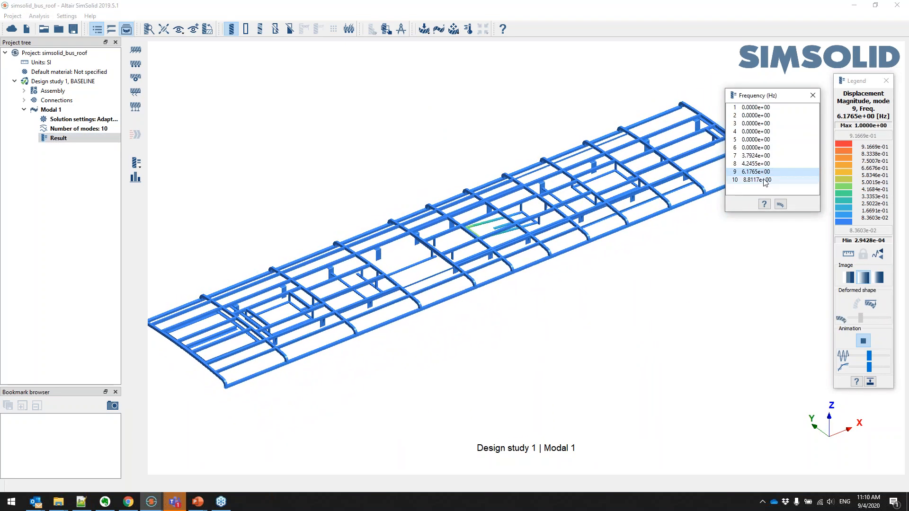
click(765, 165)
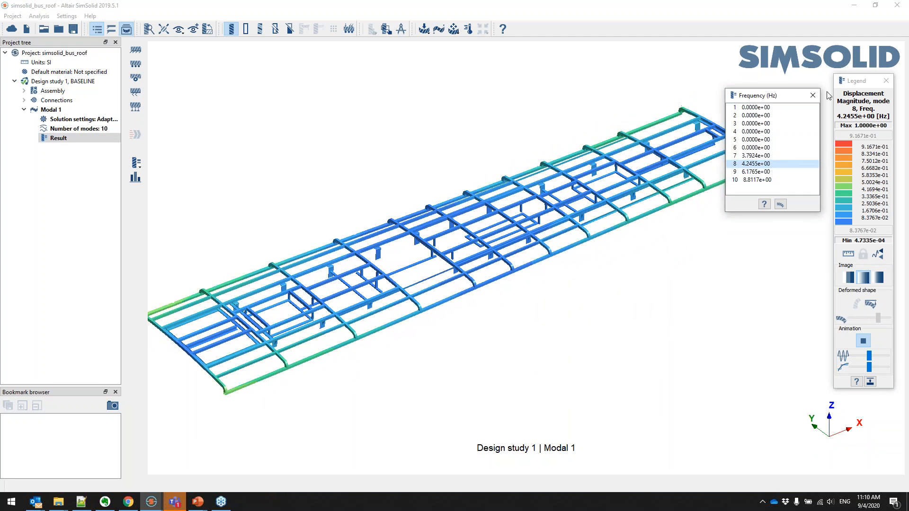
click(813, 95)
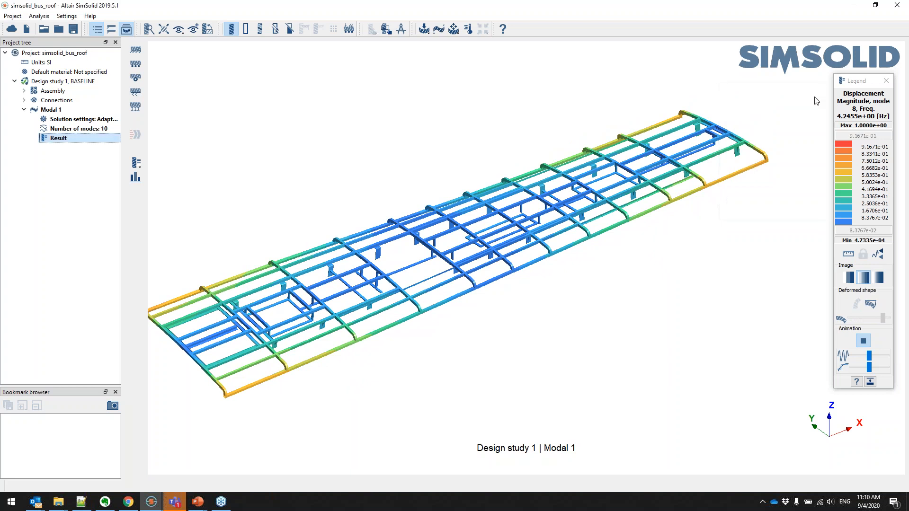
click(862, 340)
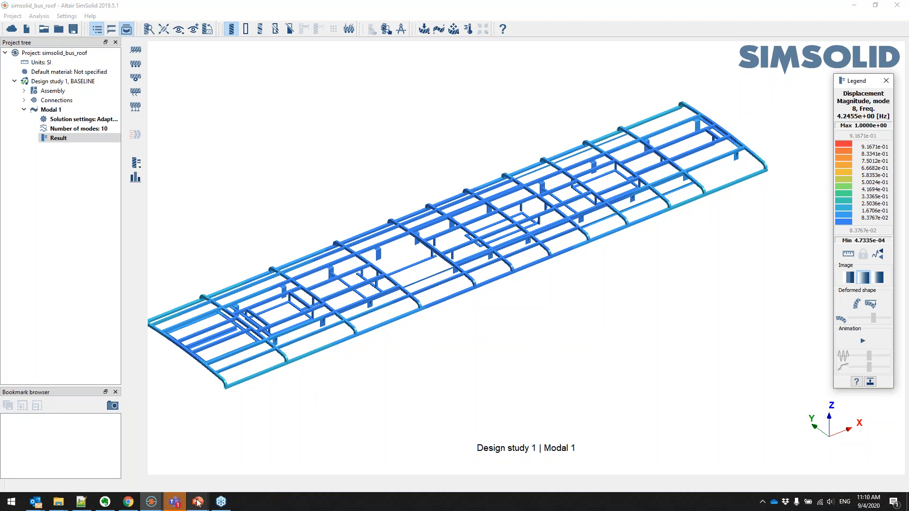
Switch to the PowerPoint deck, present from the SimSolid vs Traditional FEA slide, and advance to the Nonlinear Statics slide
mouse_move(198, 503)
click(157, 456)
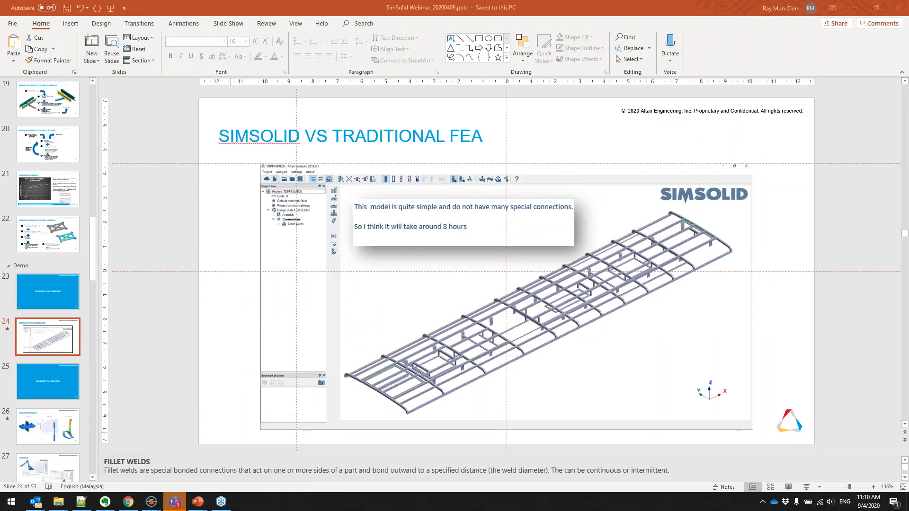
click(789, 228)
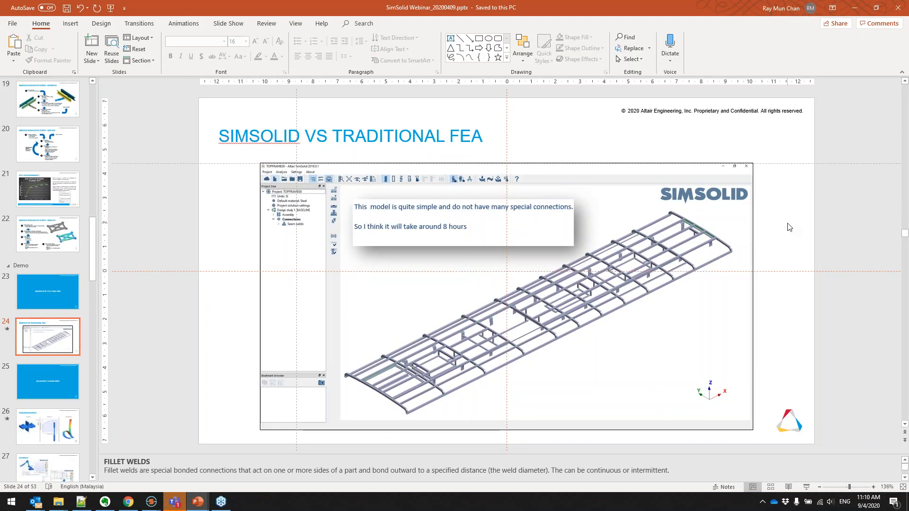
key(shift+F5)
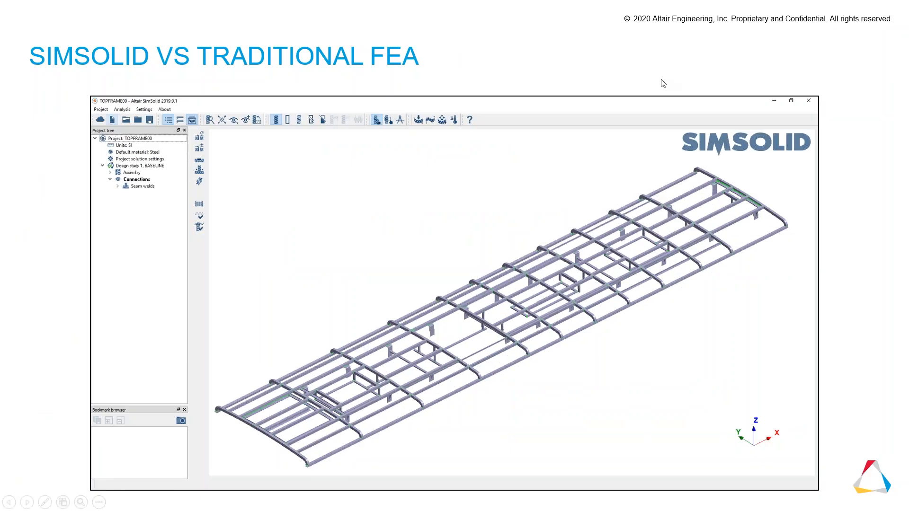
click(617, 82)
click(618, 81)
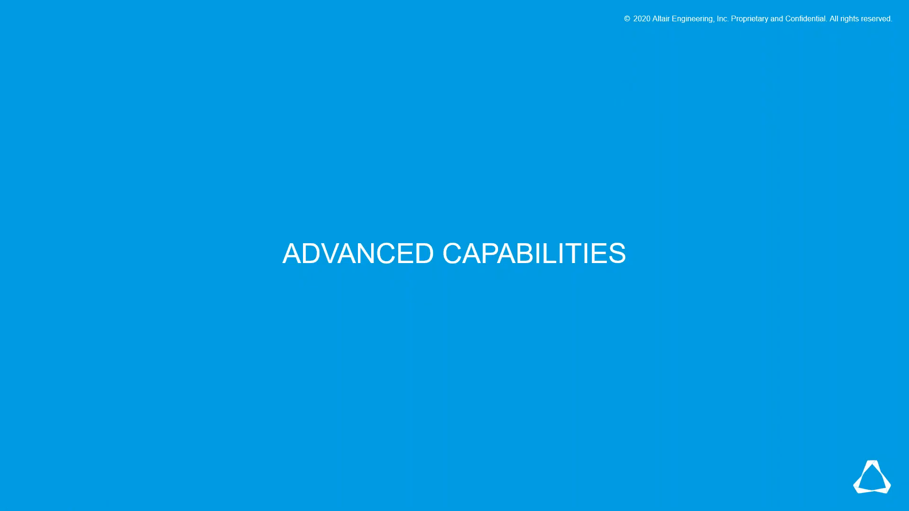
key(Right)
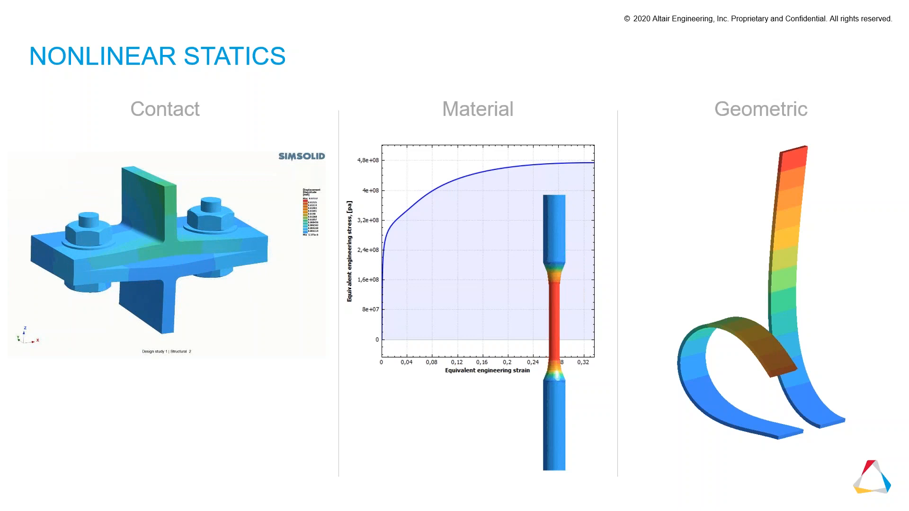
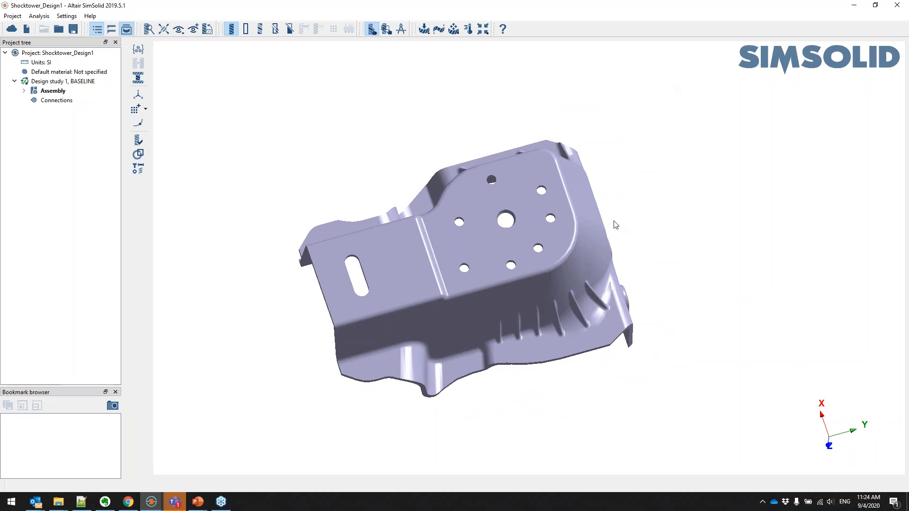
Apply the generic Aluminum material to the shock tower part in the Shocktower_Design1 assembly
drag(615, 225, 576, 243)
drag(588, 213, 599, 237)
scroll(500, 218, up, 3)
drag(538, 224, 544, 223)
click(47, 91)
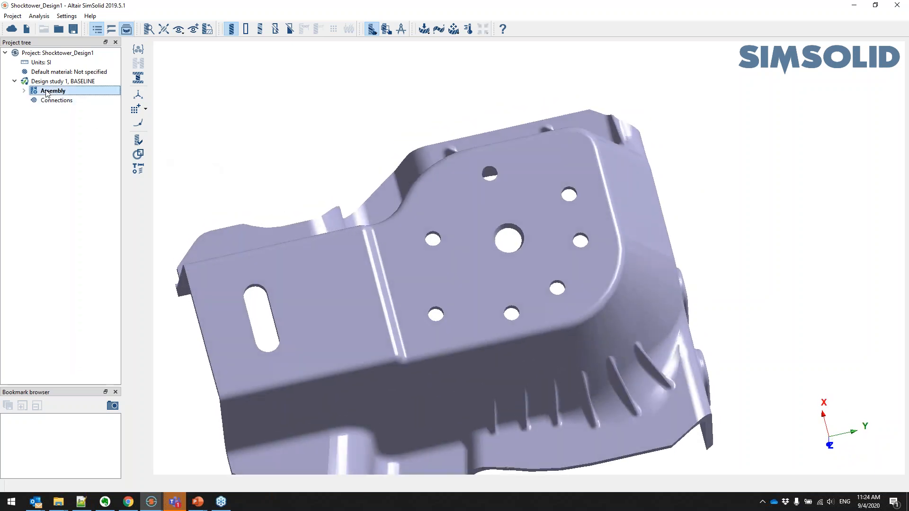
double_click(31, 92)
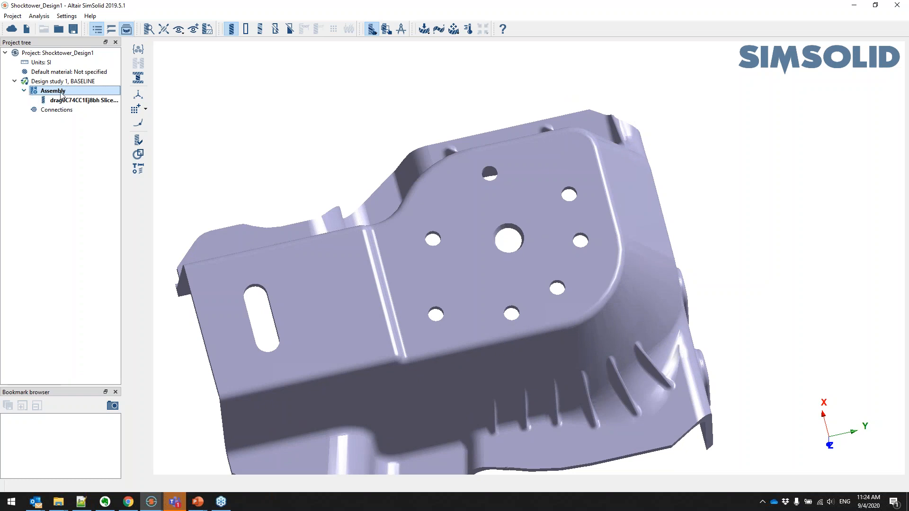
click(138, 49)
click(389, 142)
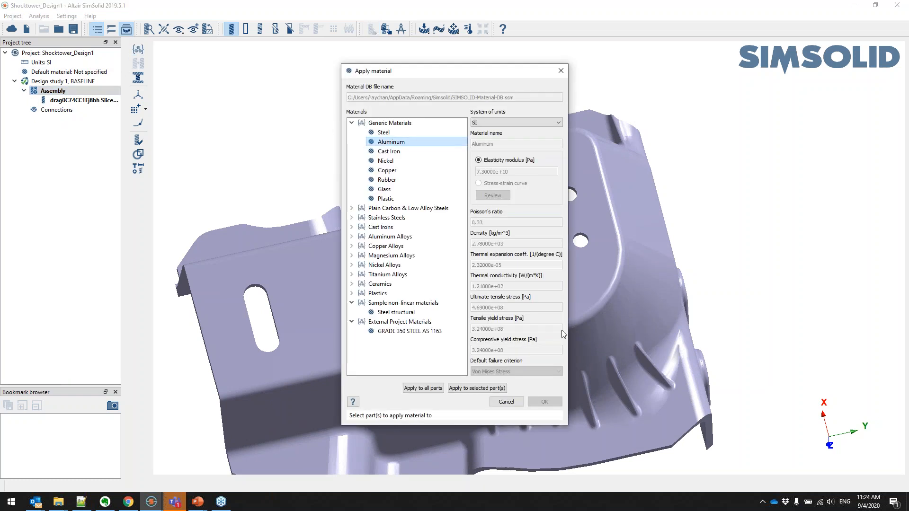
click(476, 388)
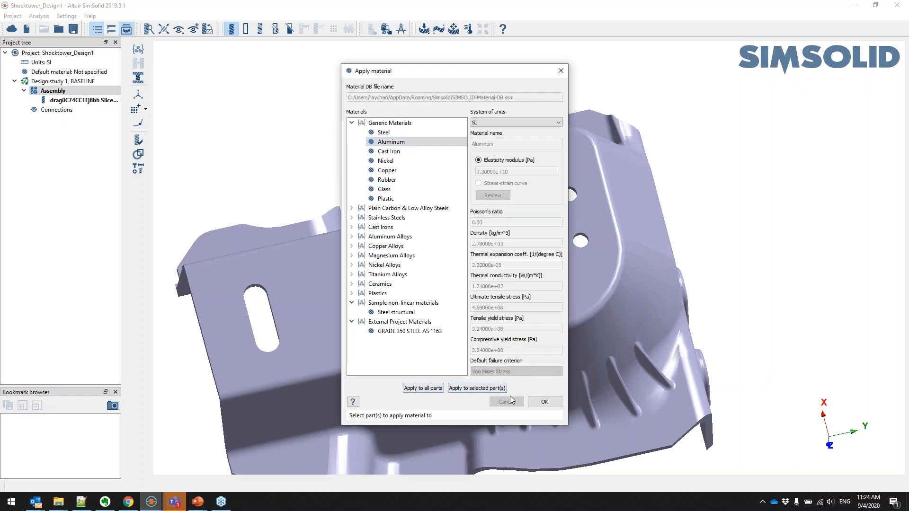
click(545, 402)
Create a structural linear analysis for the shock tower and select its setup
click(57, 110)
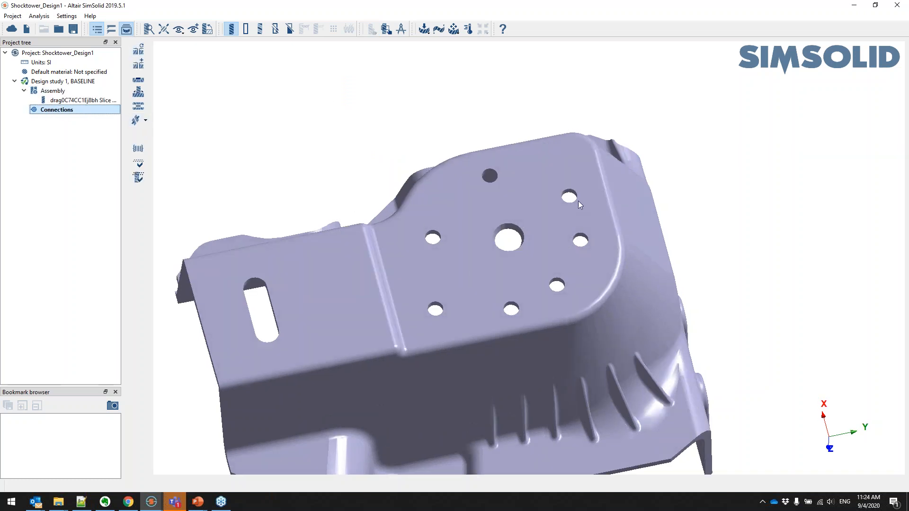
click(425, 30)
click(450, 43)
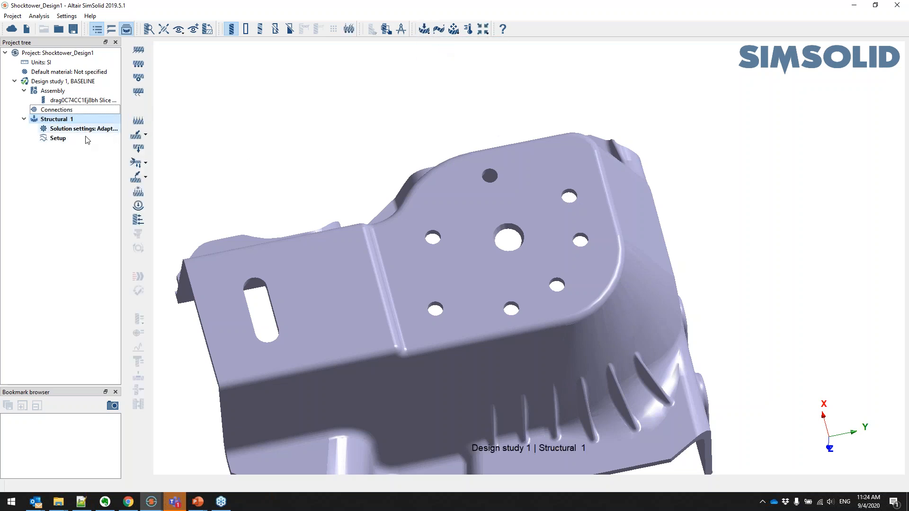
click(66, 139)
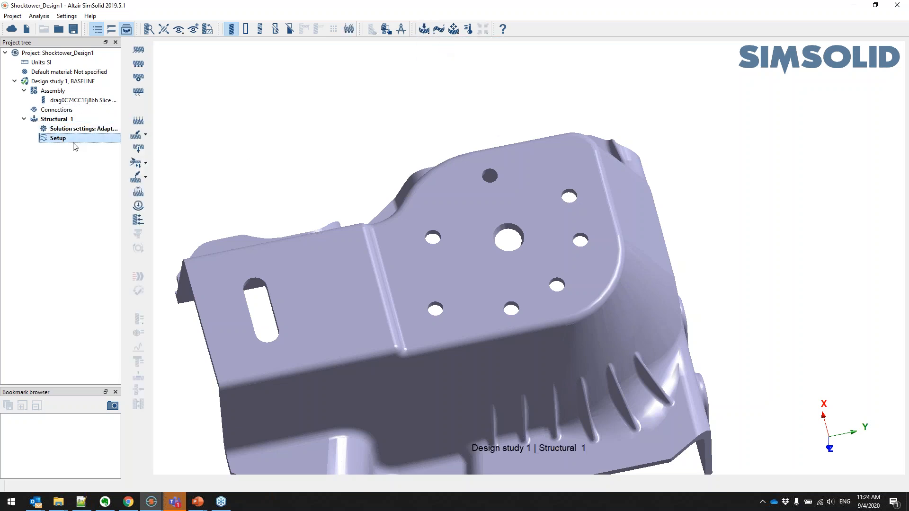
Apply an immovable constraint to the inner faces of the seven small holes around the large central hole on the shock tower's top plate
click(138, 50)
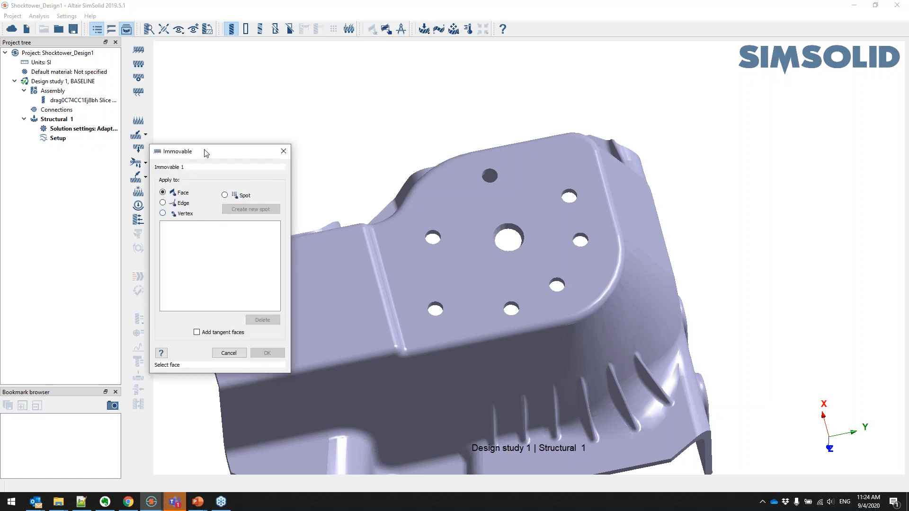
drag(451, 234, 438, 240)
scroll(440, 242, up, 5)
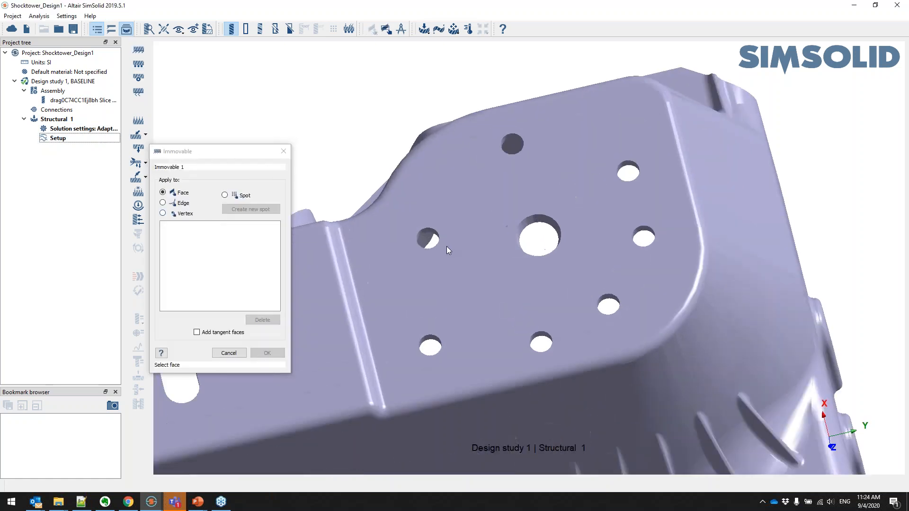
click(429, 234)
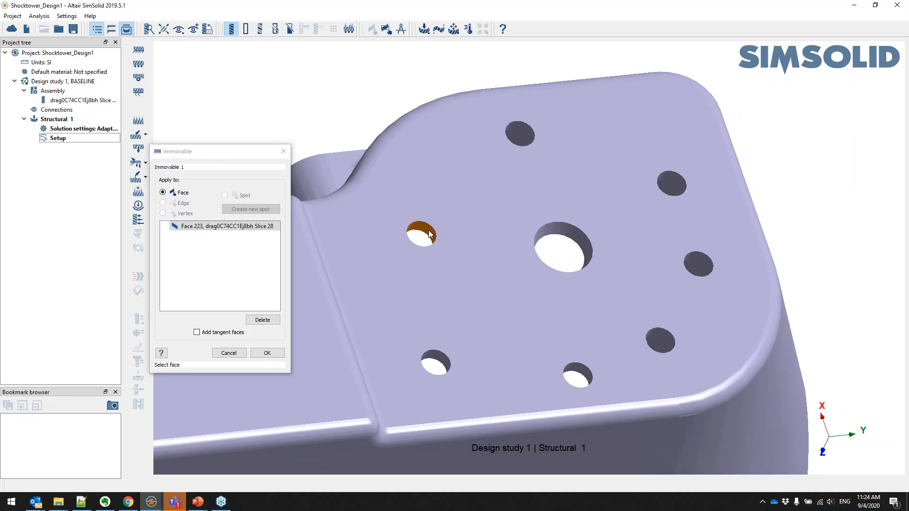
click(446, 361)
click(583, 371)
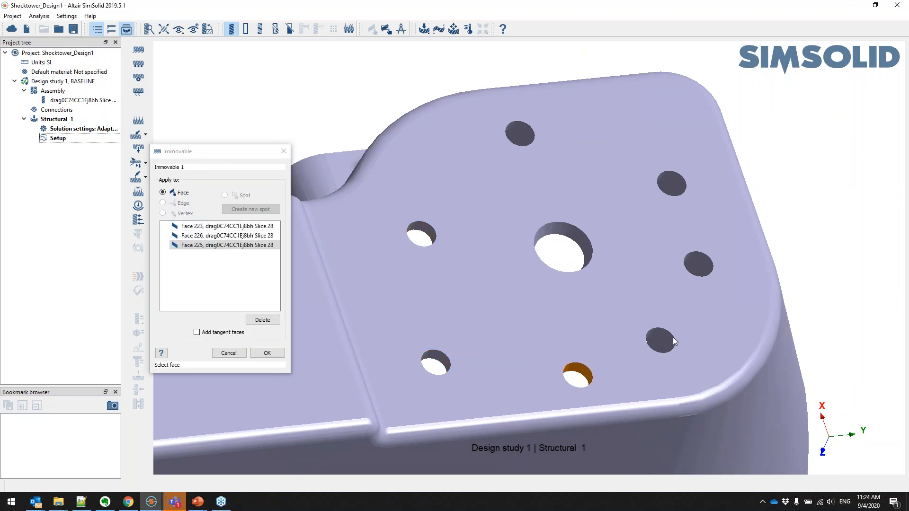
drag(675, 341, 640, 315)
click(645, 323)
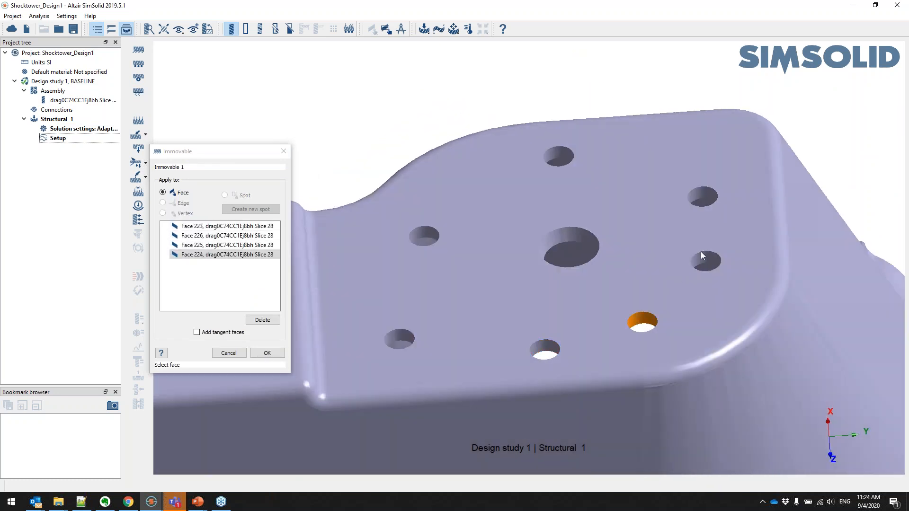
click(707, 260)
click(702, 194)
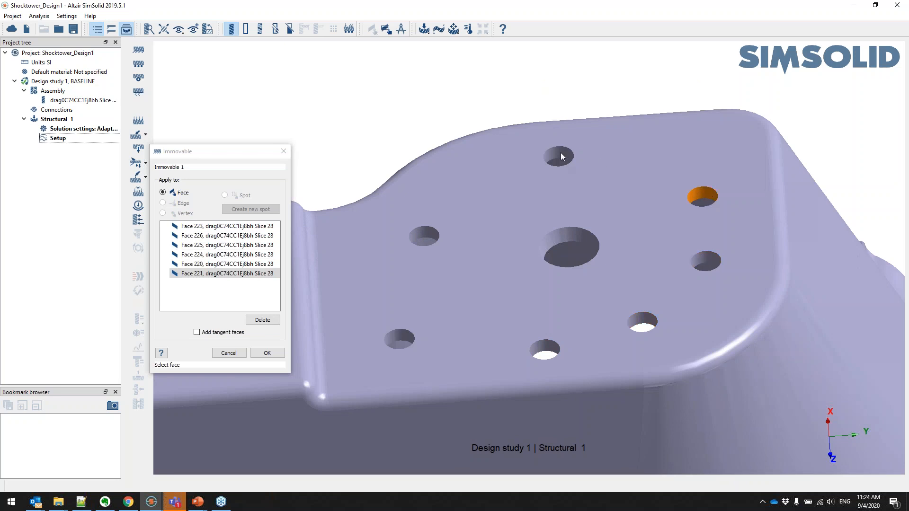
click(560, 153)
drag(561, 154, 555, 241)
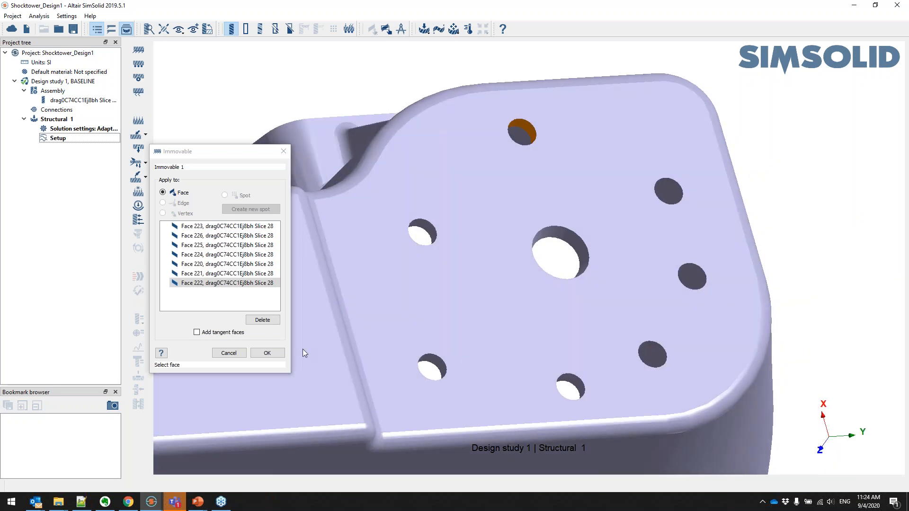
click(267, 353)
Highlight the immovable constraint on the model and inspect the constrained hole faces
drag(436, 278, 641, 243)
scroll(609, 257, down, 3)
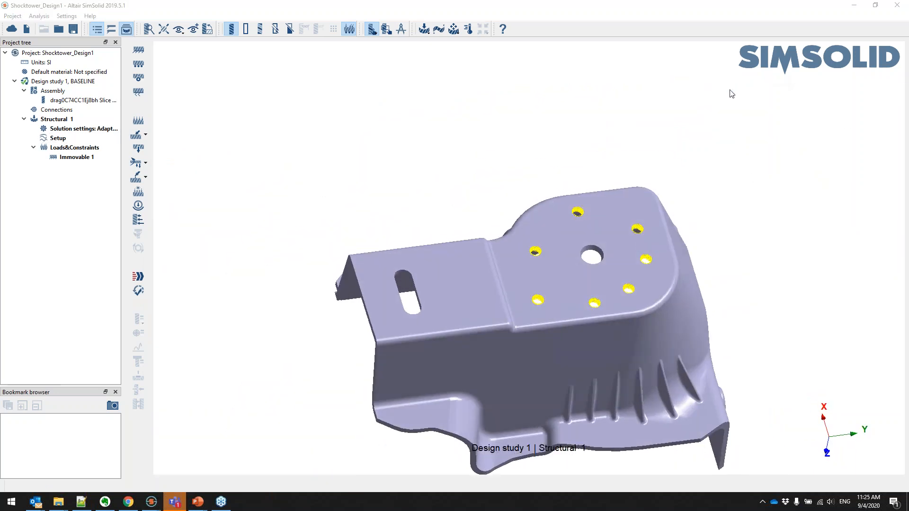
click(592, 219)
scroll(602, 245, up, 4)
right_drag(633, 237, 597, 242)
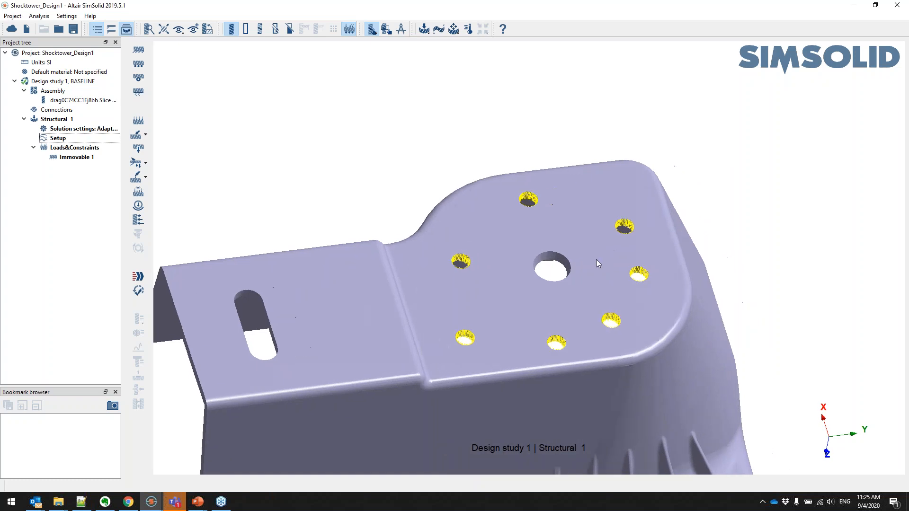
click(88, 160)
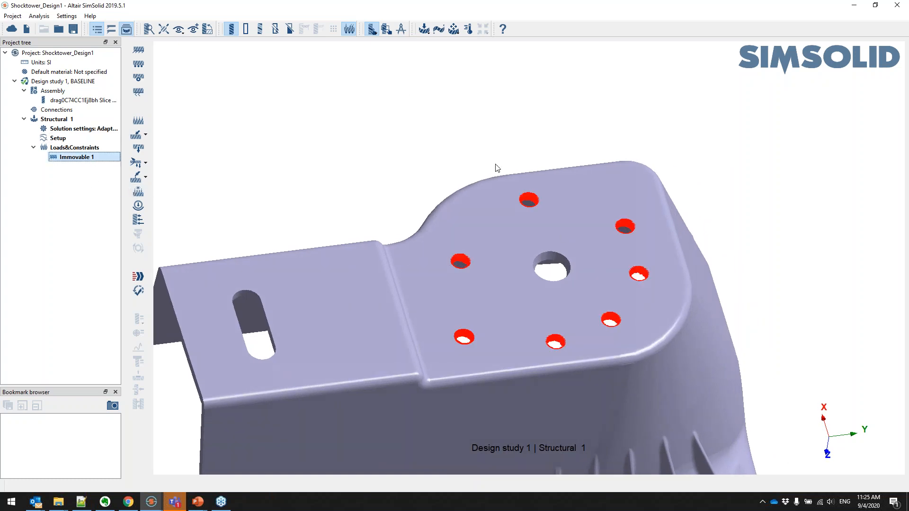
click(400, 90)
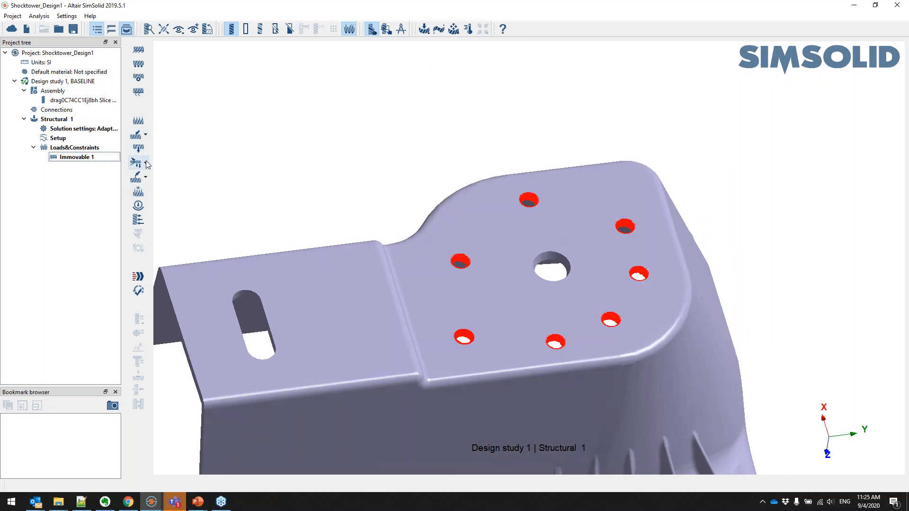
Start a remote load and pick both inner faces of the large central hole in the top plate
click(146, 179)
click(194, 186)
scroll(575, 277, up, 5)
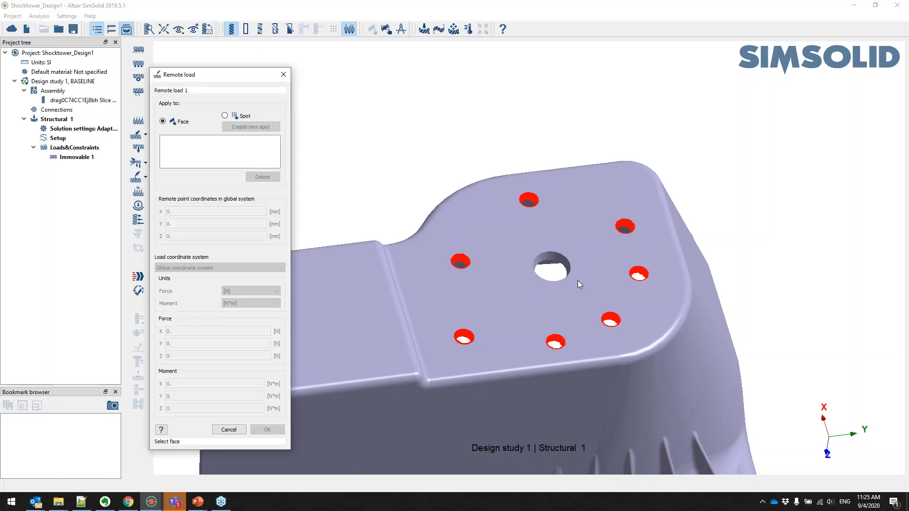
click(548, 258)
click(569, 268)
middle_drag(580, 259, 558, 256)
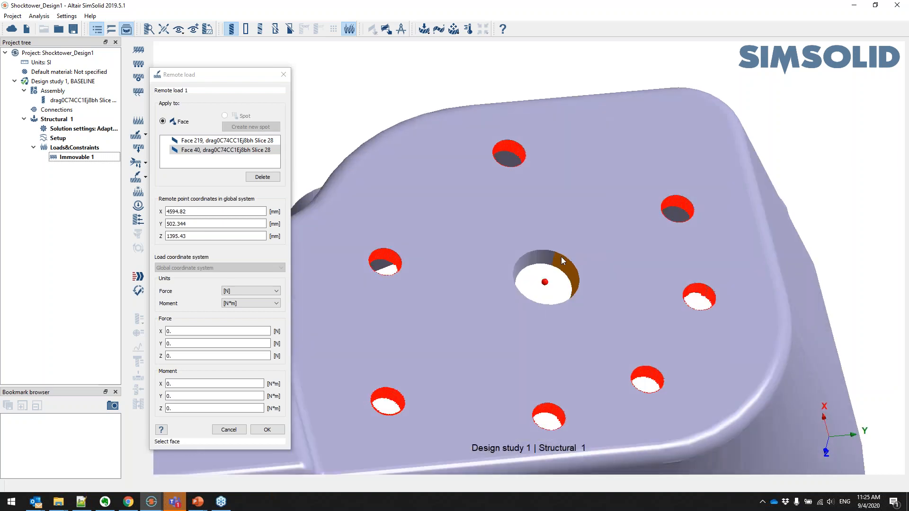
scroll(587, 268, down, 5)
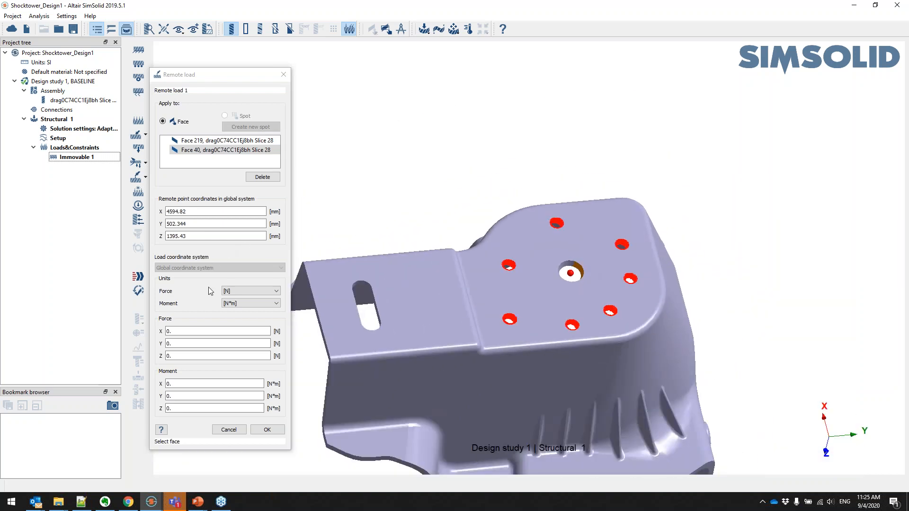
Set the remote load's Z force to -20000 N and create the load
click(217, 356)
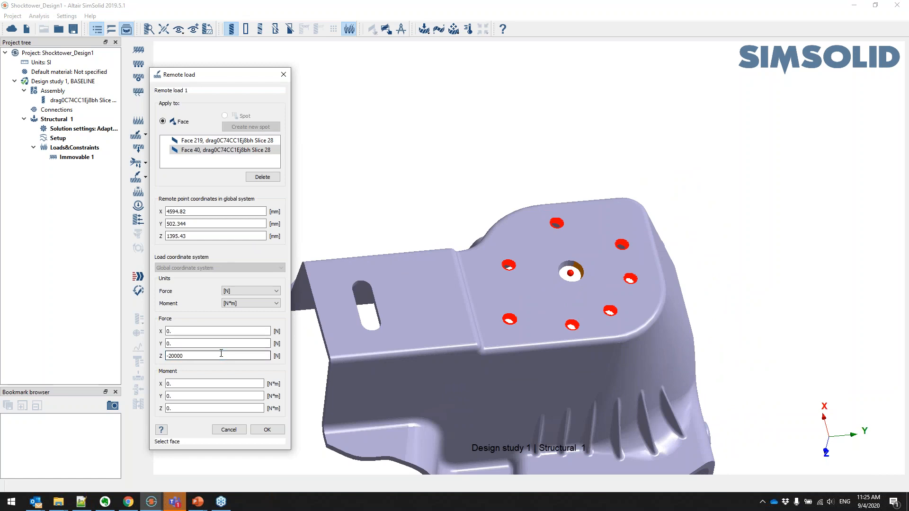
drag(695, 284, 672, 272)
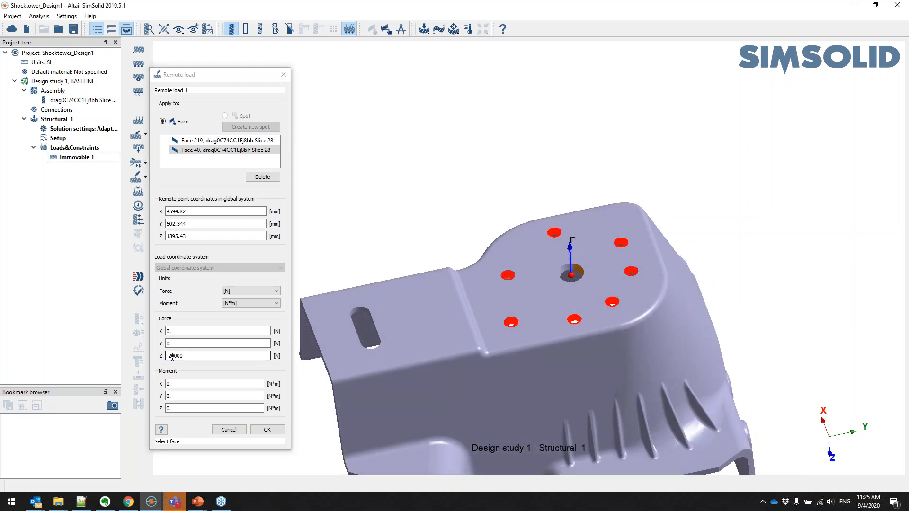
click(267, 429)
drag(558, 300, 576, 307)
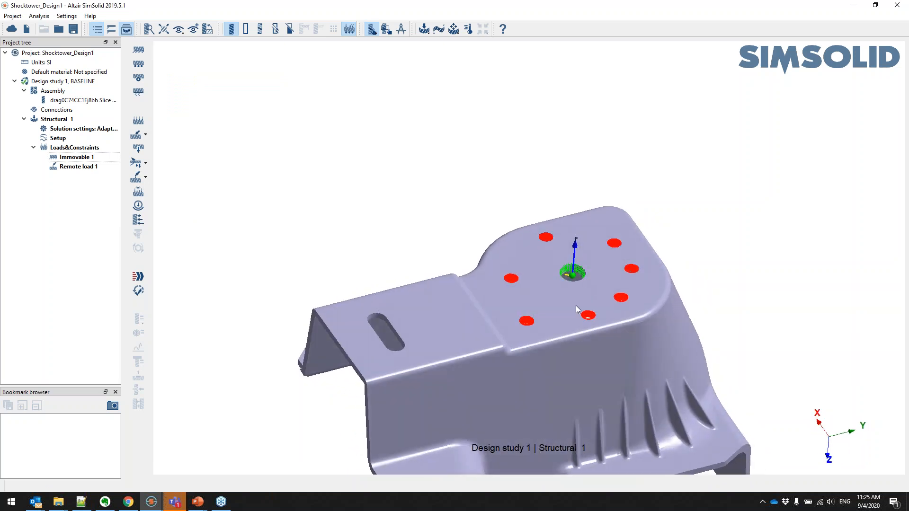
drag(615, 258, 639, 300)
scroll(638, 314, down, 3)
right_drag(639, 300, 615, 301)
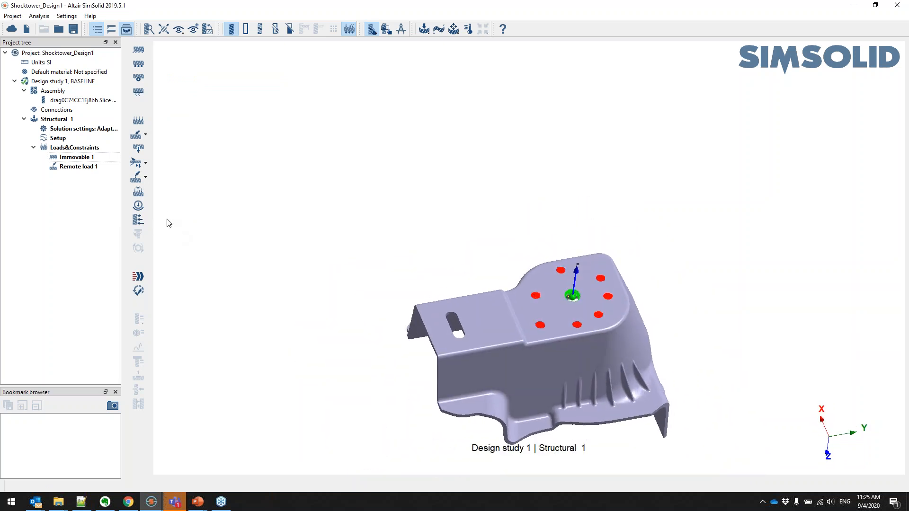
Review the objective options in the solution settings and keep Adapt for stiffness
click(103, 148)
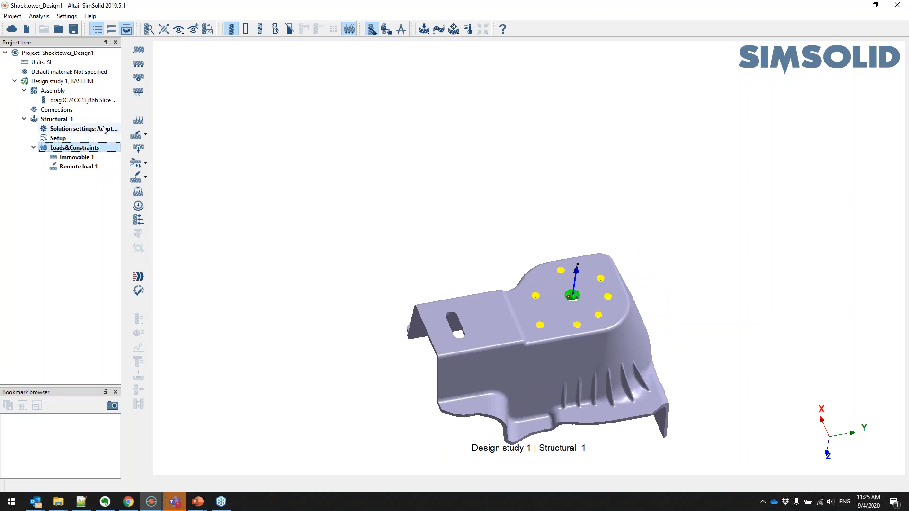
double_click(71, 132)
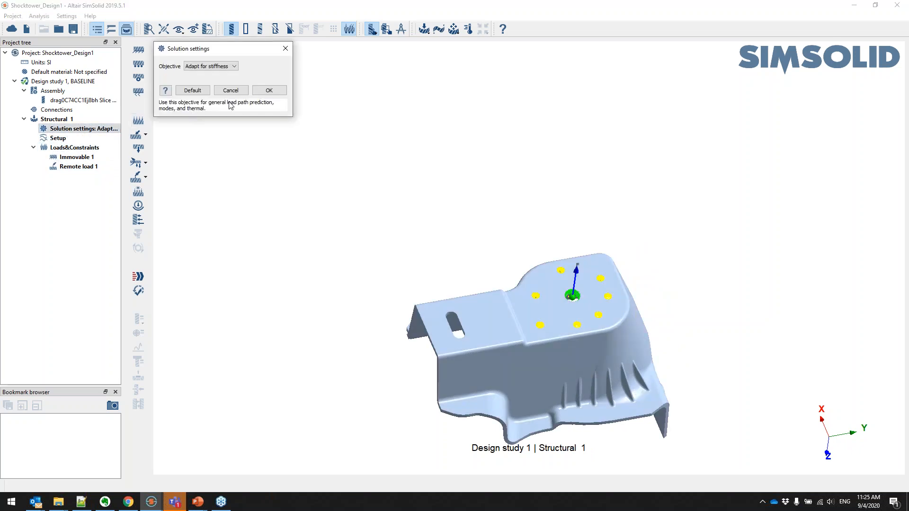
click(234, 66)
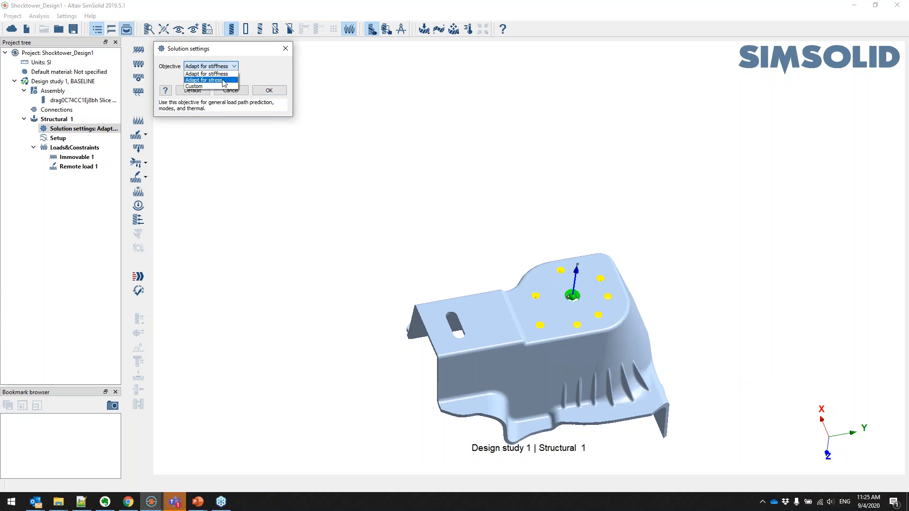
click(226, 74)
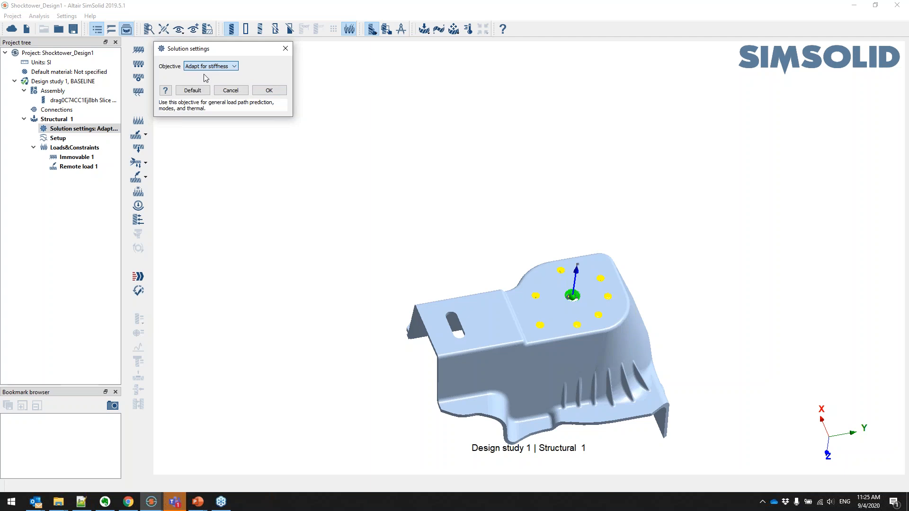
click(235, 68)
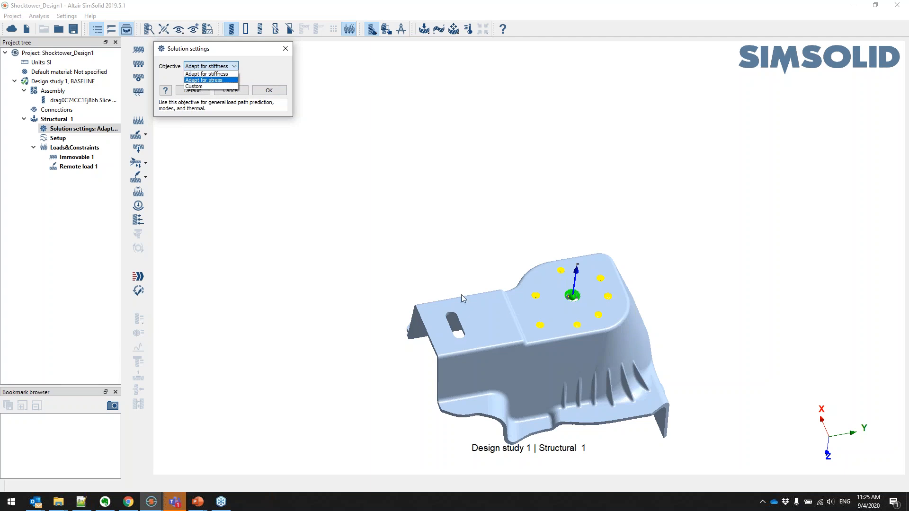
click(223, 75)
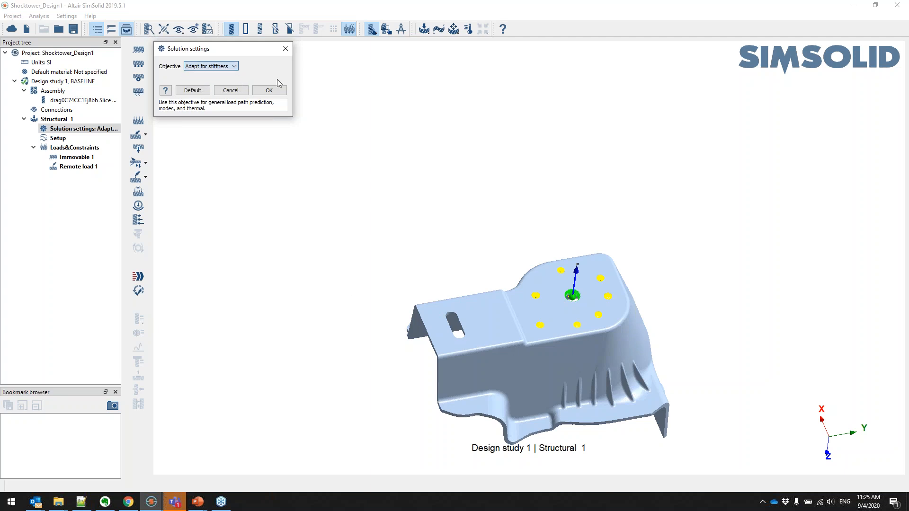
click(267, 90)
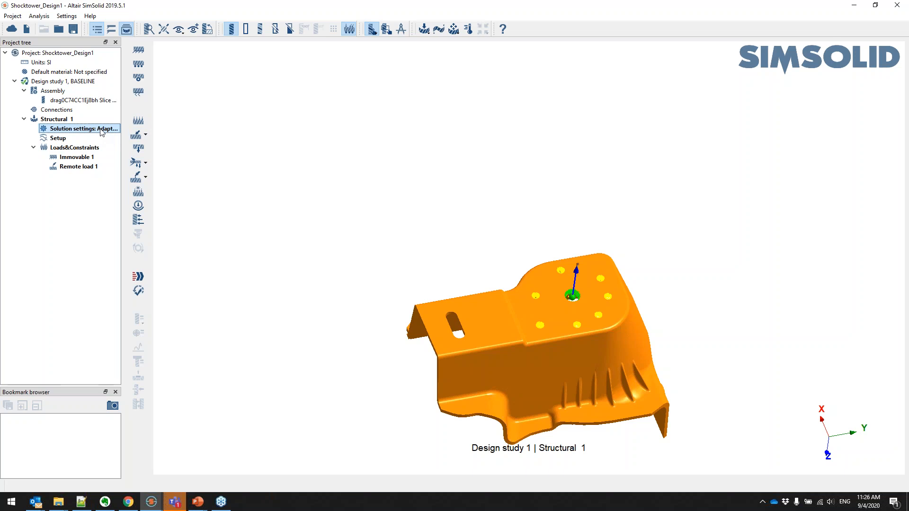
Solve the structural analysis and plot its Von Mises stress on the shock tower
click(137, 276)
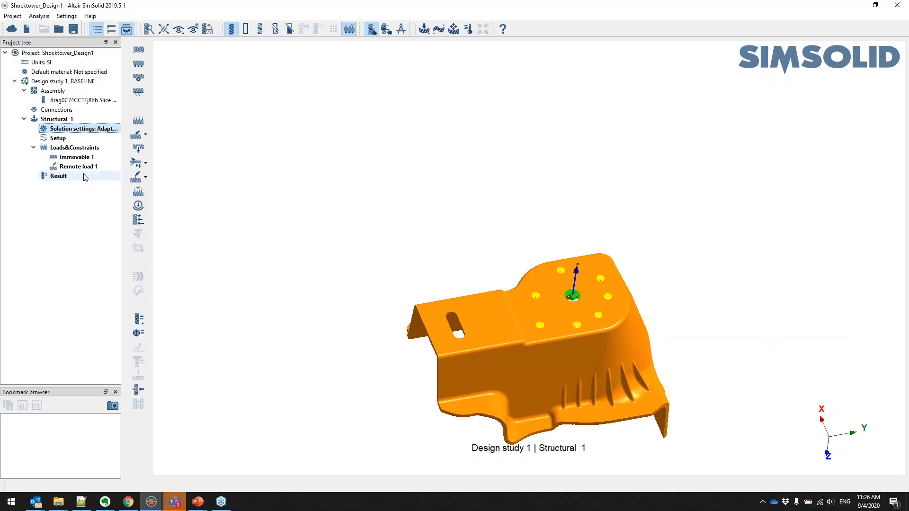
click(87, 176)
click(137, 322)
click(183, 333)
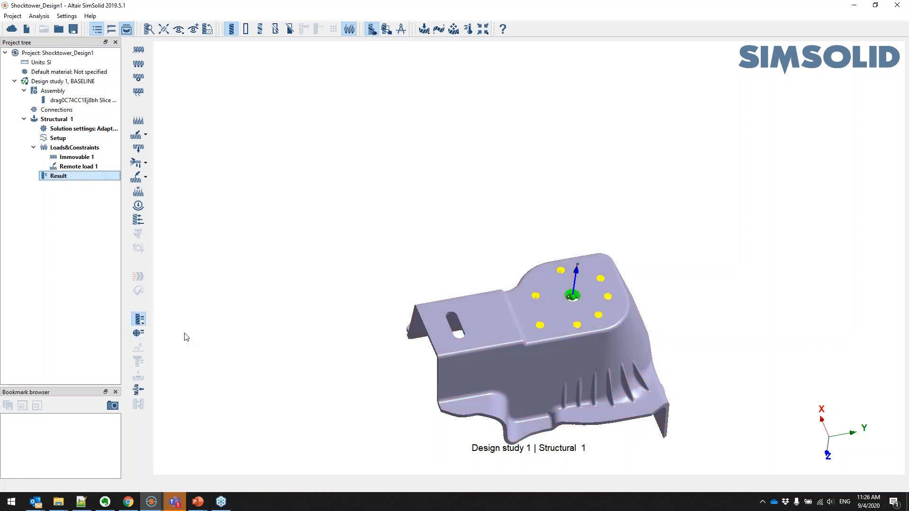
right_drag(629, 320, 578, 277)
scroll(572, 281, up, 3)
drag(575, 279, 558, 290)
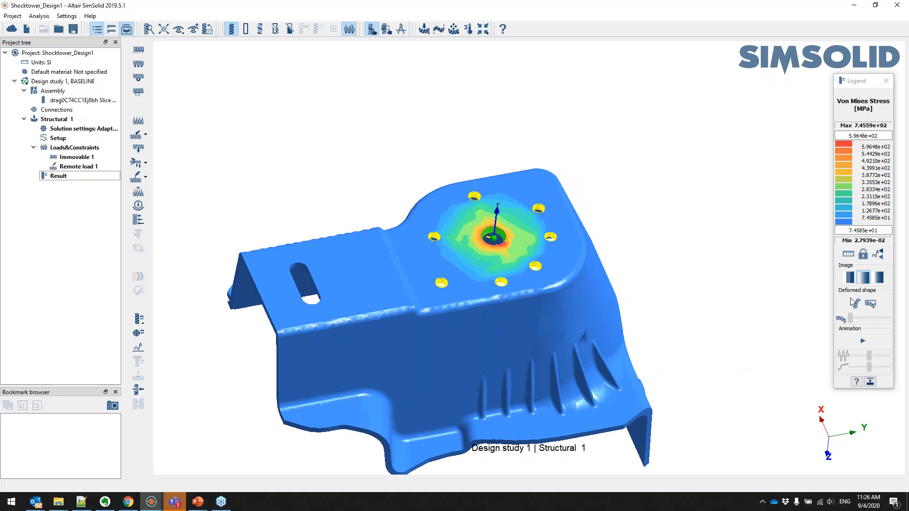
Show the minimum and maximum stress labels and move the minimum label below the part
click(878, 254)
drag(532, 251, 608, 249)
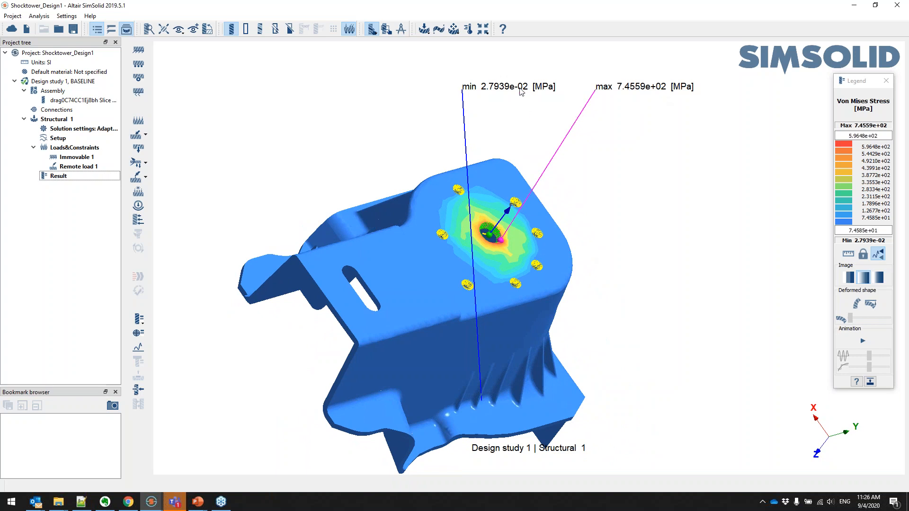
drag(580, 302, 535, 254)
drag(508, 91, 528, 448)
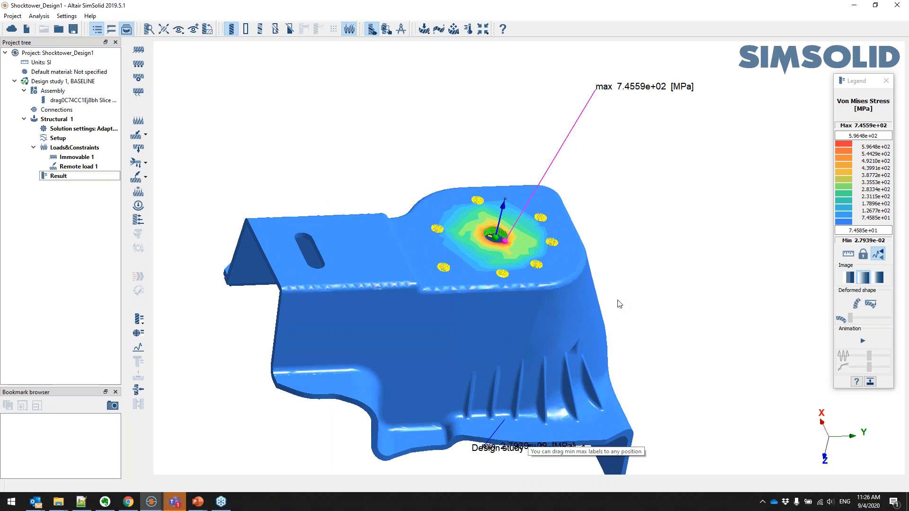
drag(609, 296, 566, 122)
mouse_move(539, 226)
mouse_down()
mouse_move(549, 251)
mouse_move(527, 279)
mouse_move(531, 242)
mouse_up()
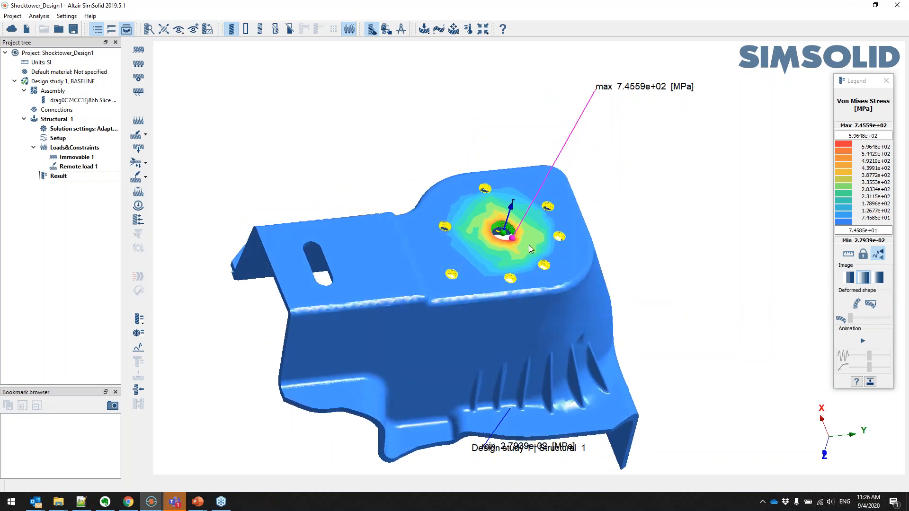
Save the stress view as a bookmark and rename it stress
click(113, 406)
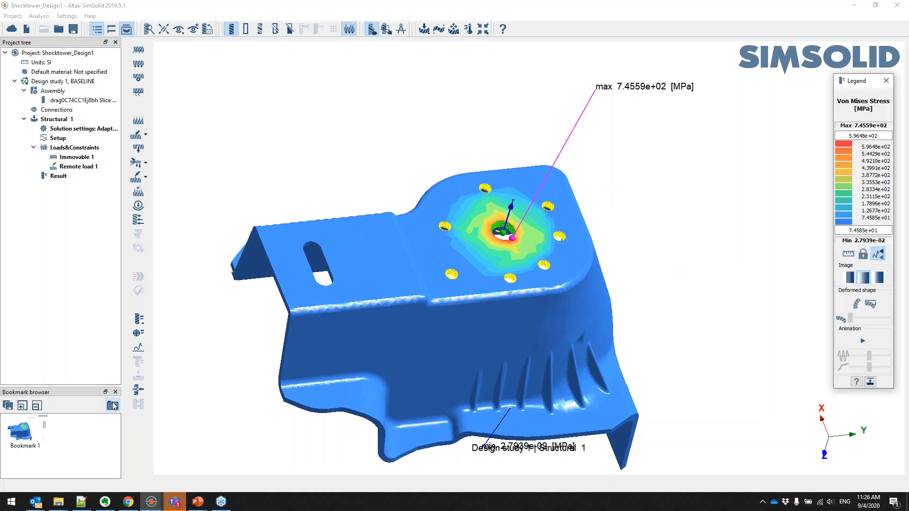
right_click(32, 440)
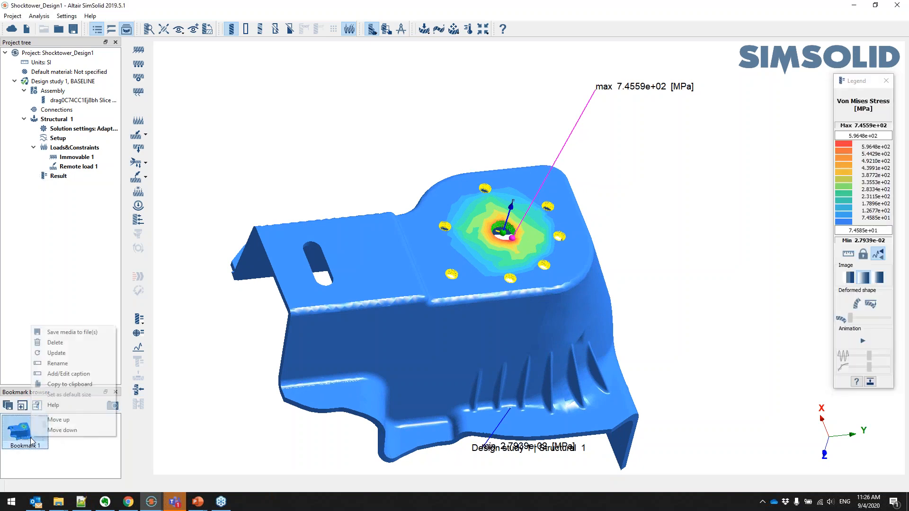
click(90, 367)
text(Booess)
key(Return)
click(100, 279)
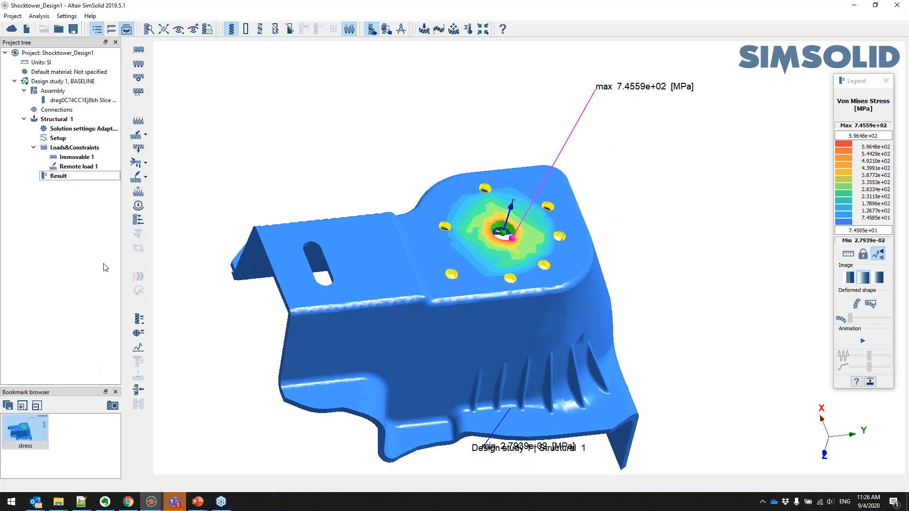
Plot the displacement magnitude on the shock tower and save the view as a bookmark
click(139, 319)
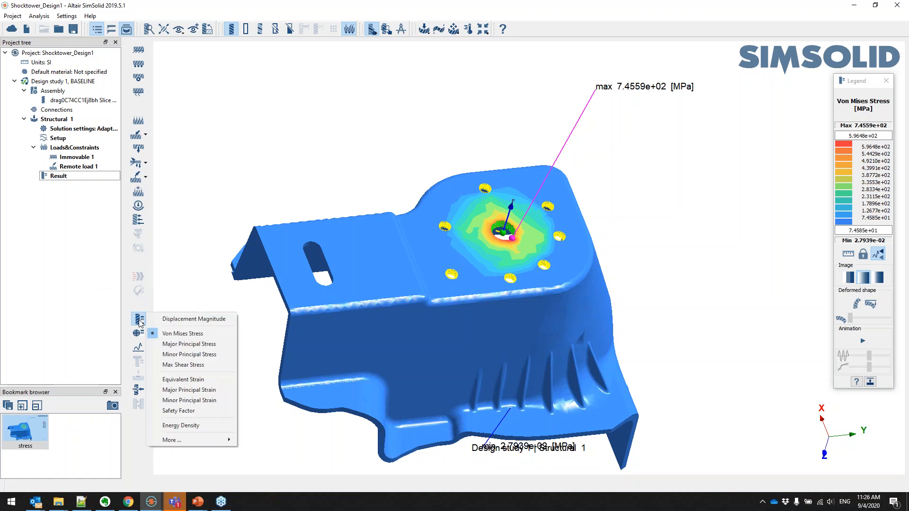
click(184, 319)
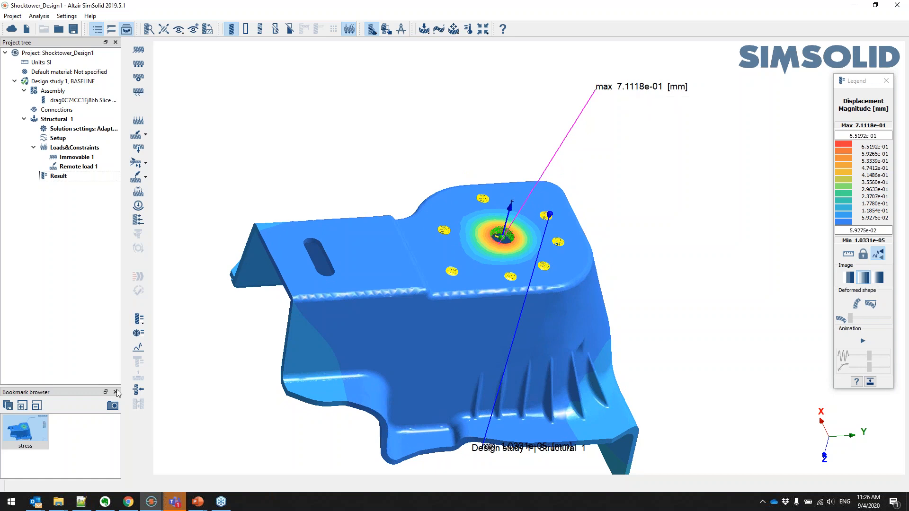
click(112, 406)
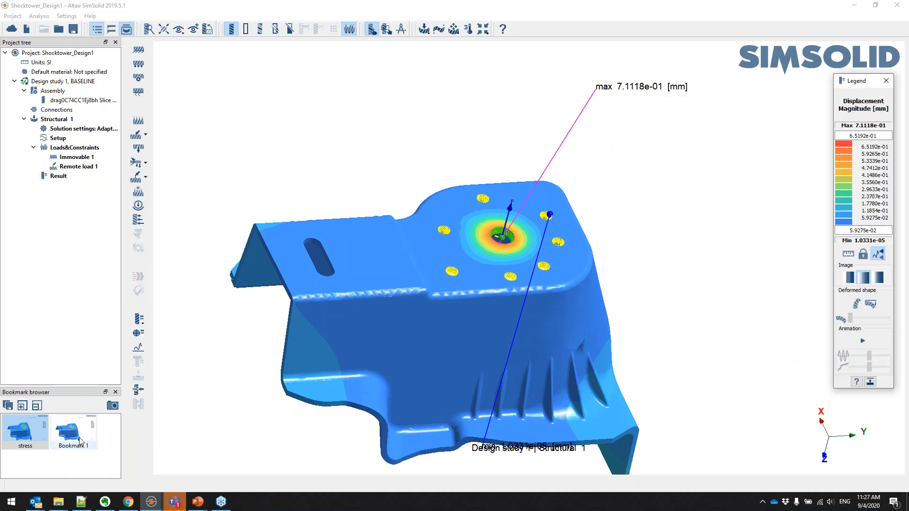
Rename the new displacement bookmark as disp
right_click(81, 441)
click(125, 366)
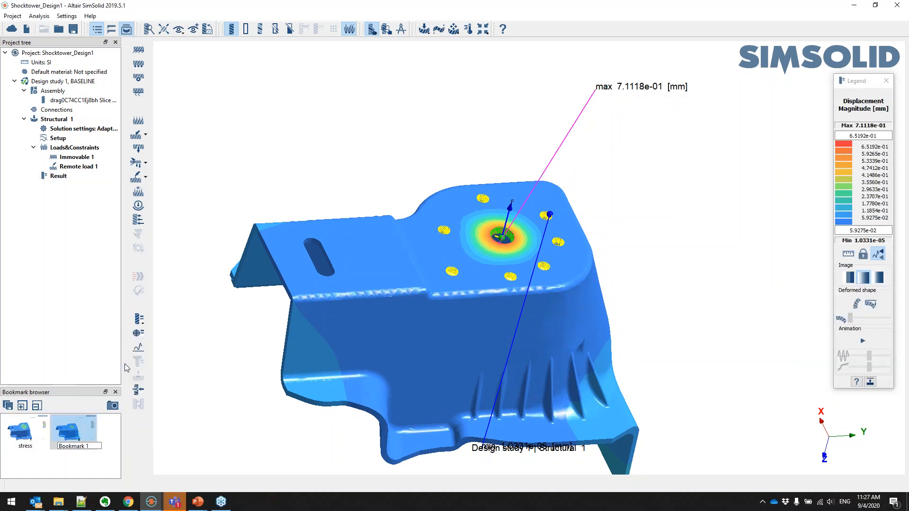
key(BackSpace)
key(BackSpace)
key(BackSpace)
key(BackSpace)
key(BackSpace)
key(BackSpace)
key(BackSpace)
key(BackSpace)
text(disp)
key(Return)
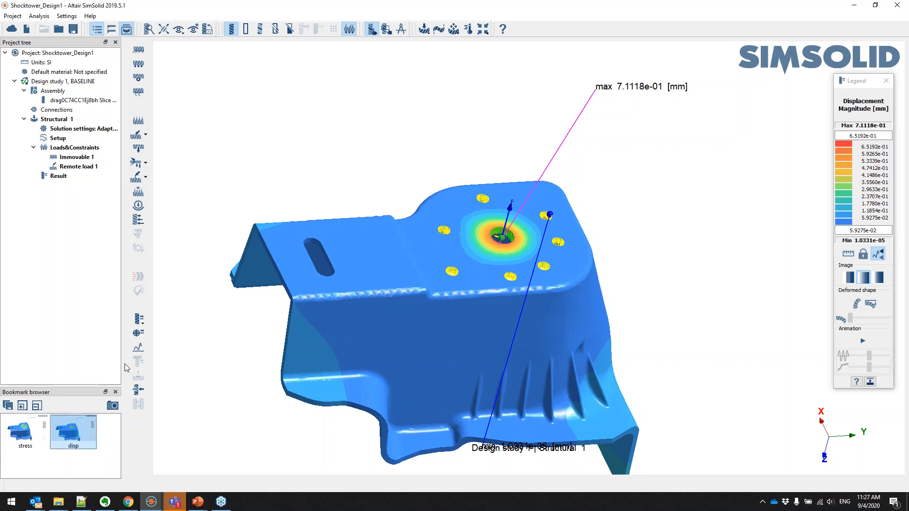
Recall the stress bookmark and examine the baseline shock tower's Von Mises stress around the central hole
middle_drag(481, 337, 524, 282)
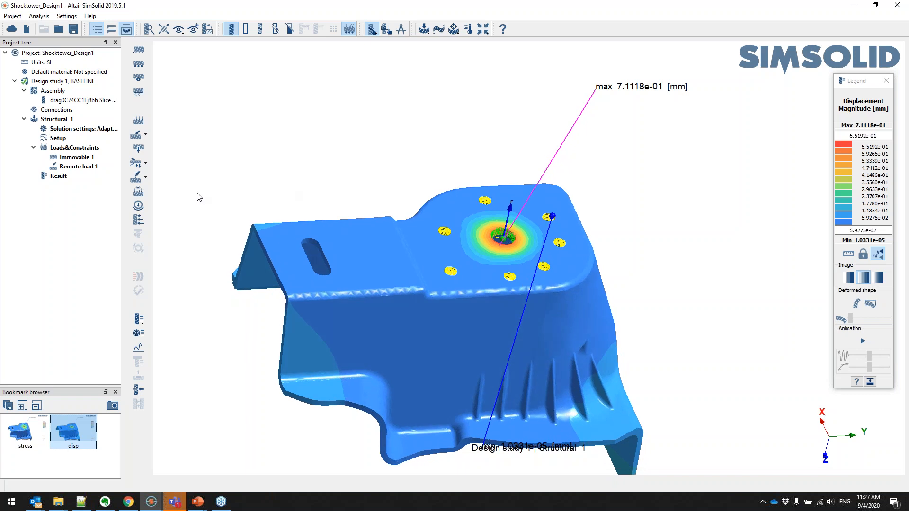
click(29, 436)
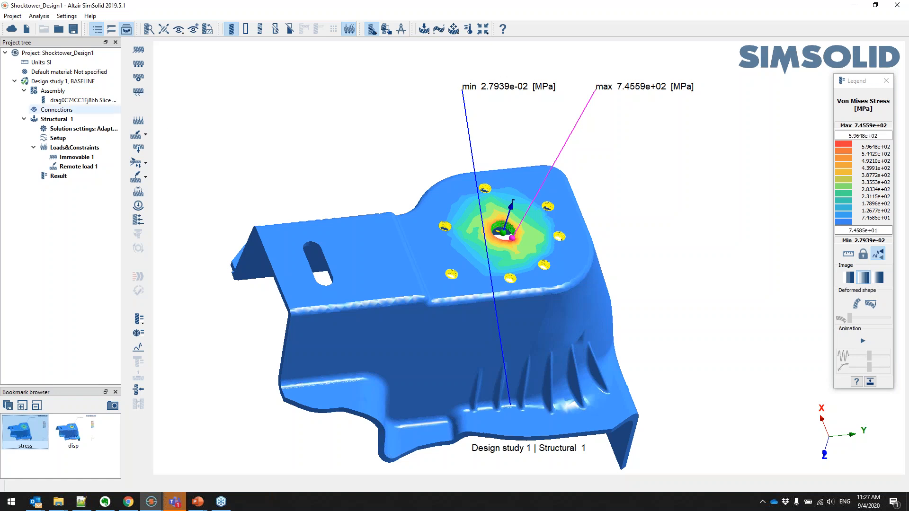
middle_drag(564, 222, 564, 185)
middle_drag(594, 215, 544, 246)
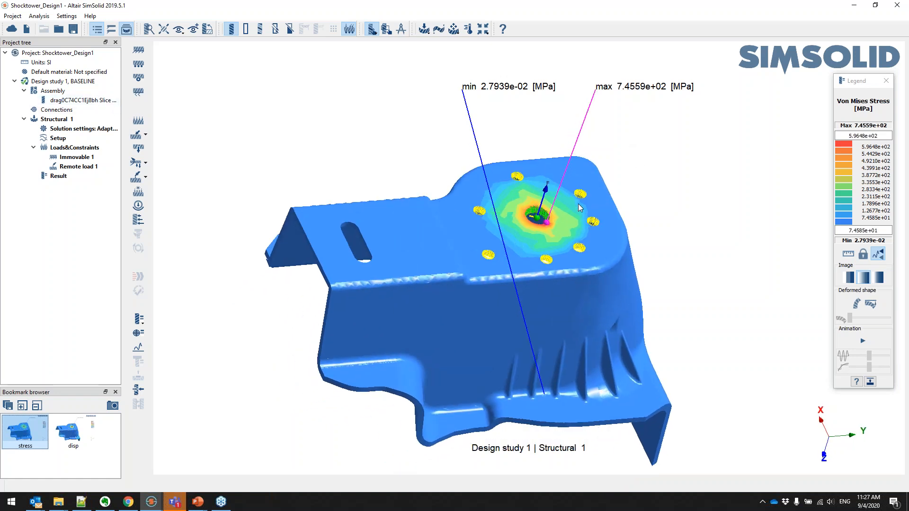
Import Shocktower_Design2.x_b as a new design study and view its ribbed top face
click(27, 28)
click(155, 90)
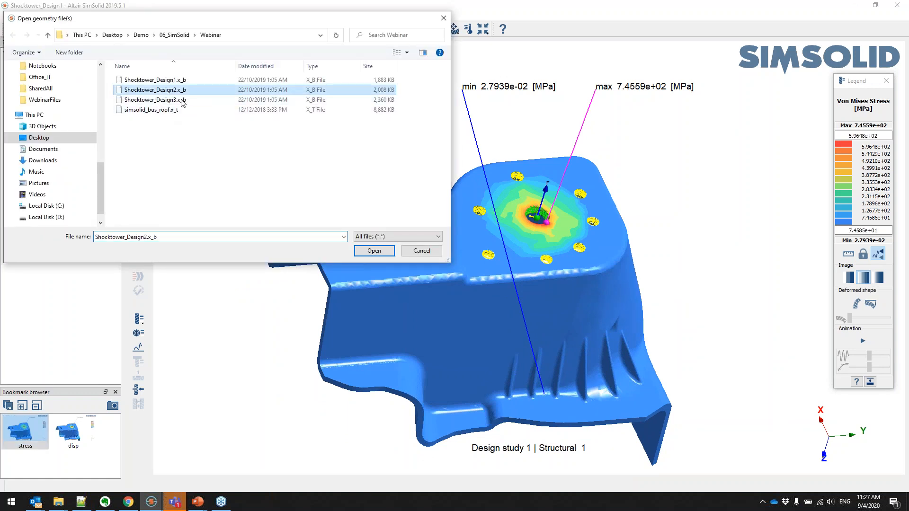
click(374, 251)
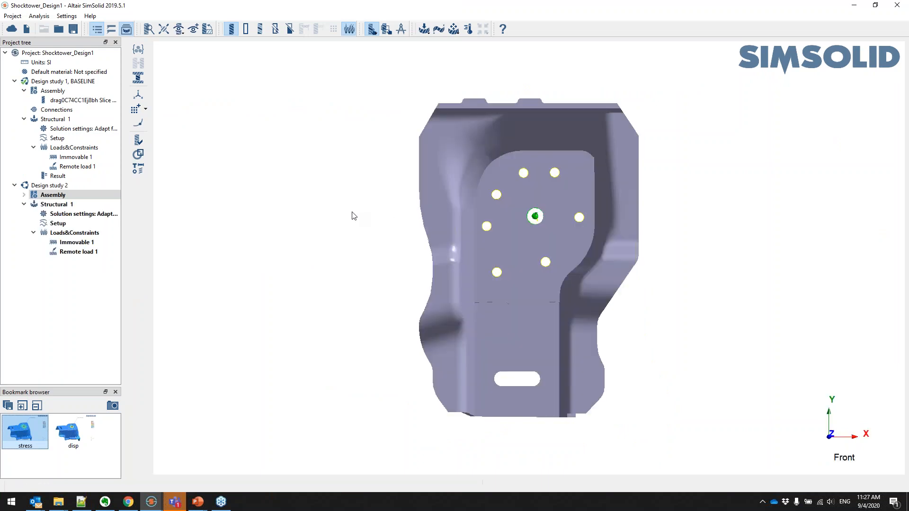
drag(435, 212, 489, 276)
right_click(489, 277)
drag(542, 251, 530, 254)
click(611, 231)
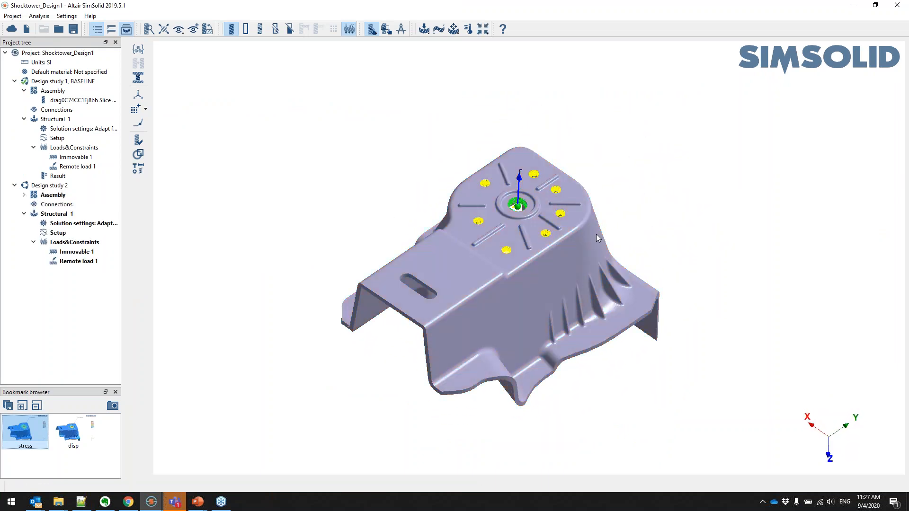
scroll(524, 209, up, 3)
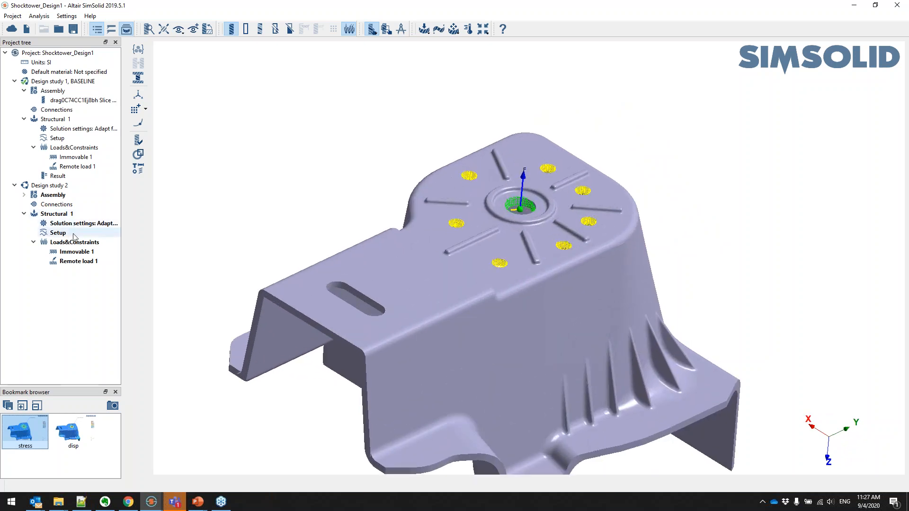
Check where the immovable constraint and remote load are applied on the Design study 2 geometry
click(87, 254)
click(88, 262)
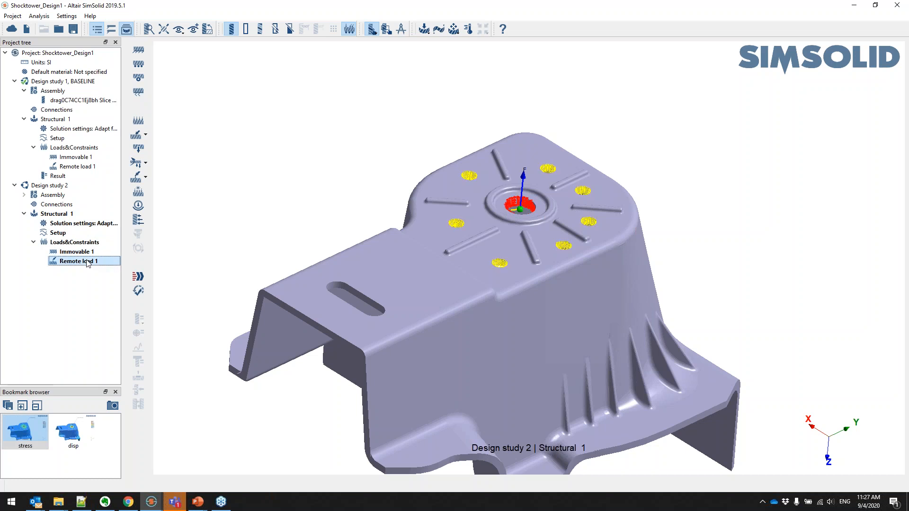
drag(615, 255, 571, 247)
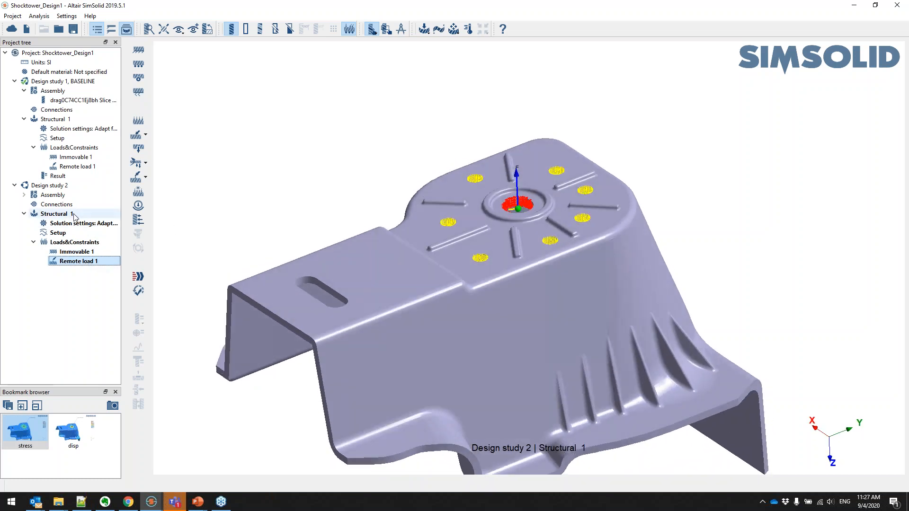
Apply the generic Aluminum material to all parts of Design study 2 and solve the study
click(23, 200)
click(23, 194)
click(42, 195)
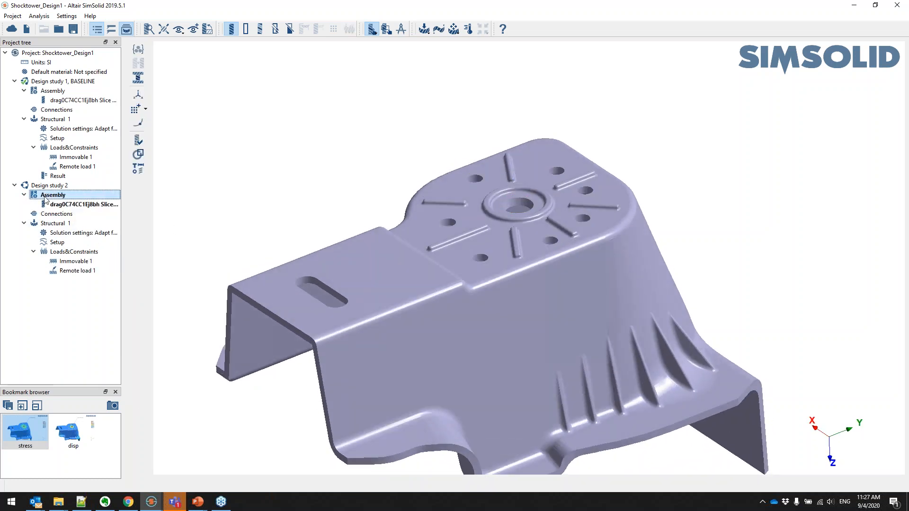
click(138, 50)
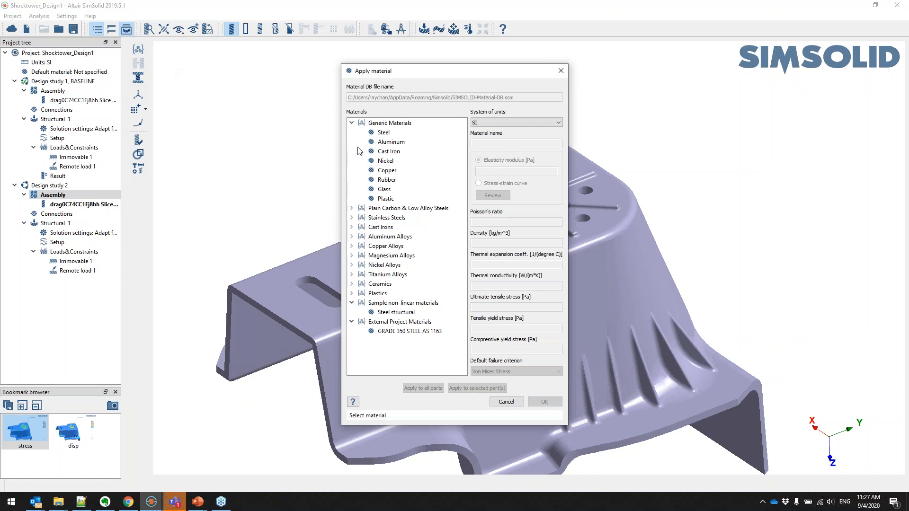
click(400, 142)
click(423, 388)
click(545, 402)
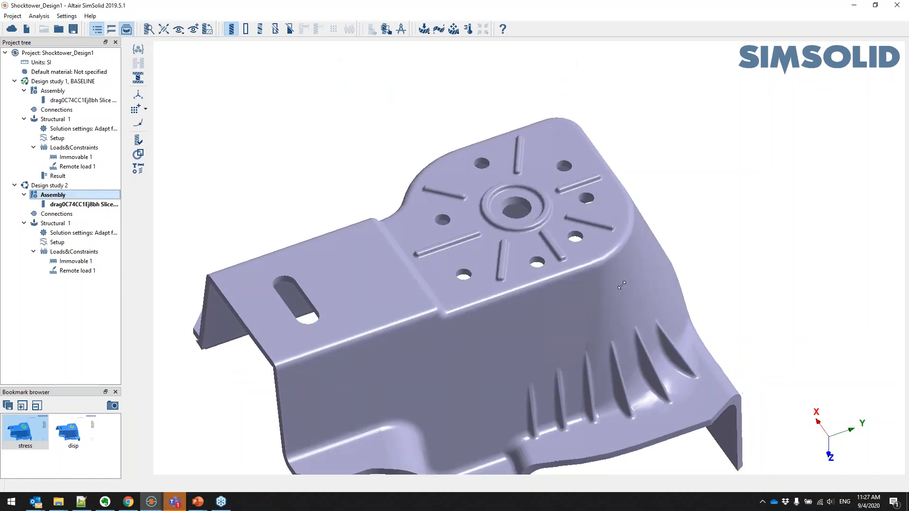
scroll(583, 275, down, 3)
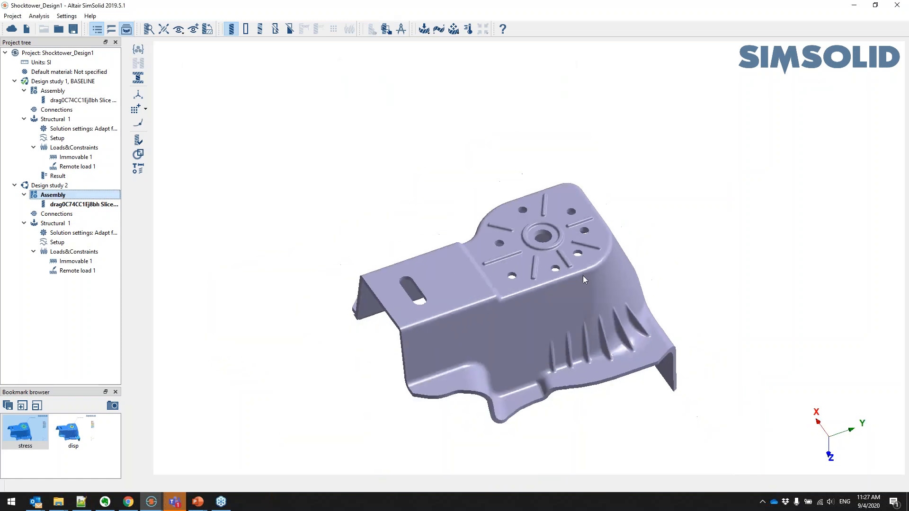
click(71, 186)
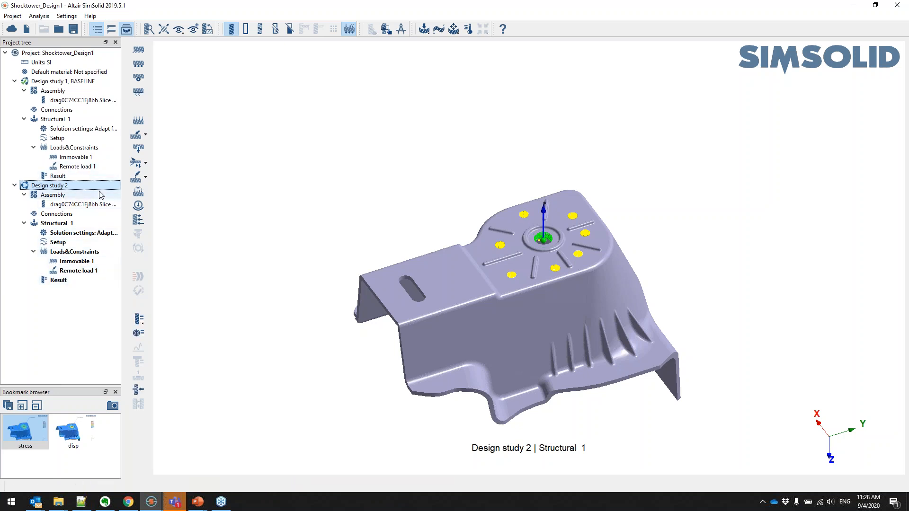
Compare the Von Mises stress and displacement magnitude of Design study 2 with the baseline using the stress and disp bookmarks
click(29, 435)
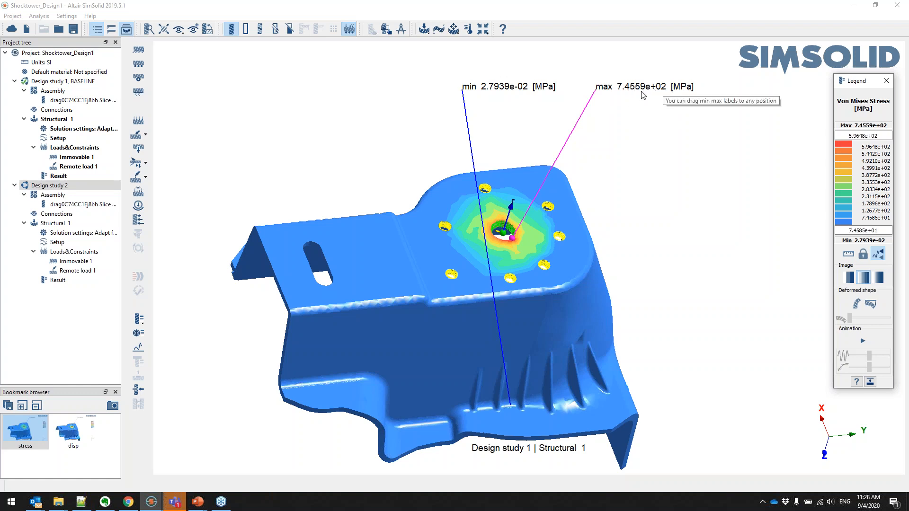
click(57, 281)
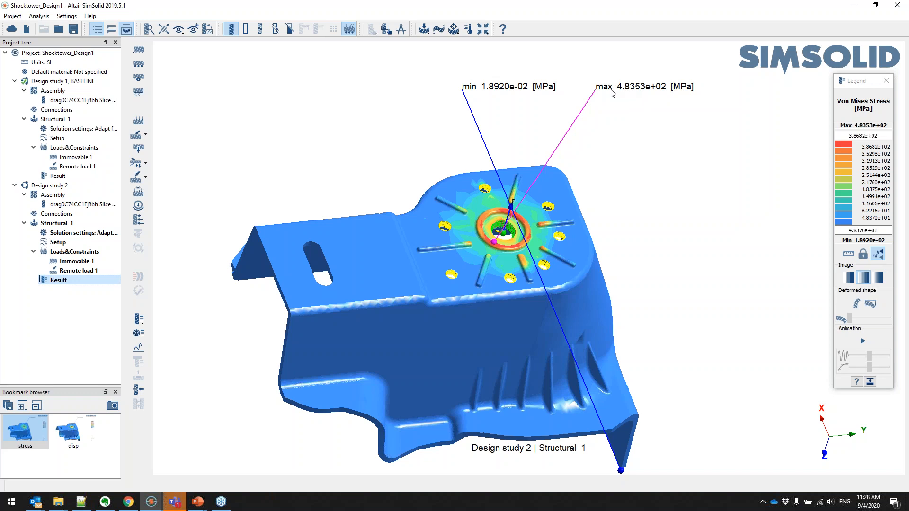
click(84, 429)
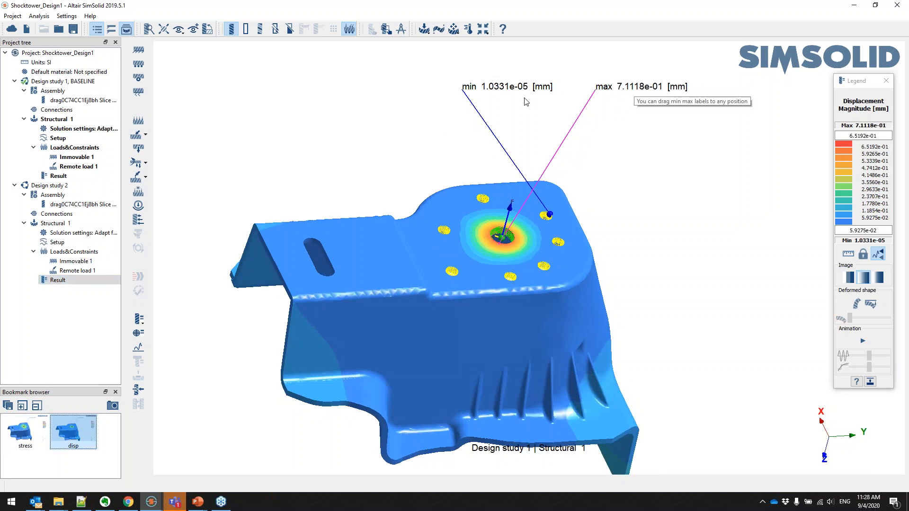
click(83, 281)
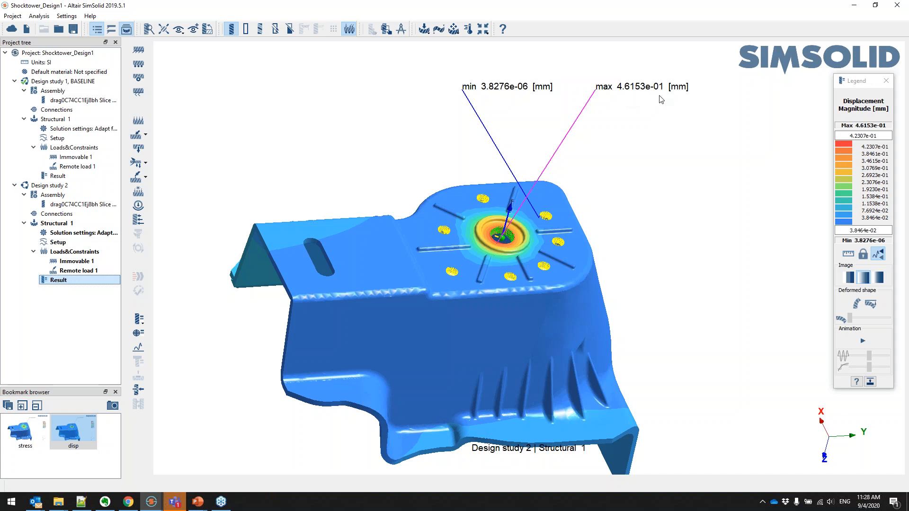
click(24, 431)
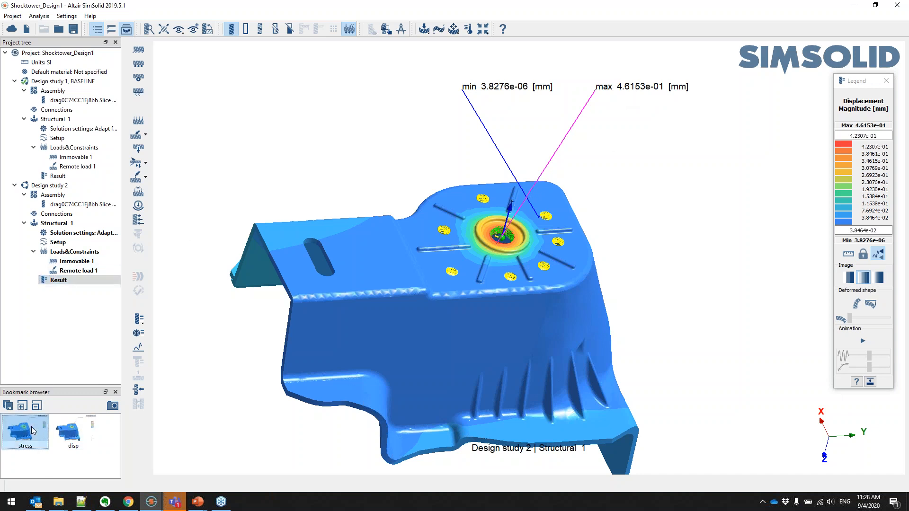
click(73, 281)
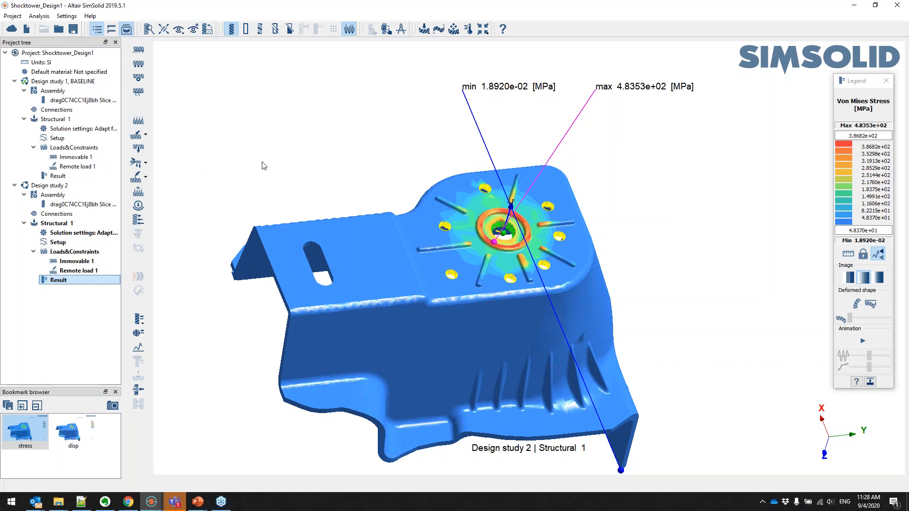
Import Shocktower_Design3.x_b as a new design study and check its underside ribs and immovable constraint
click(27, 29)
click(180, 101)
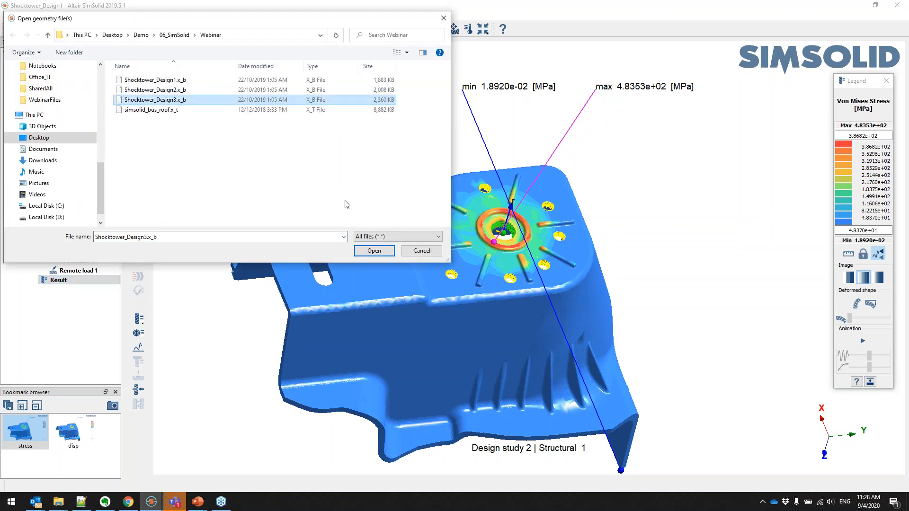
click(362, 251)
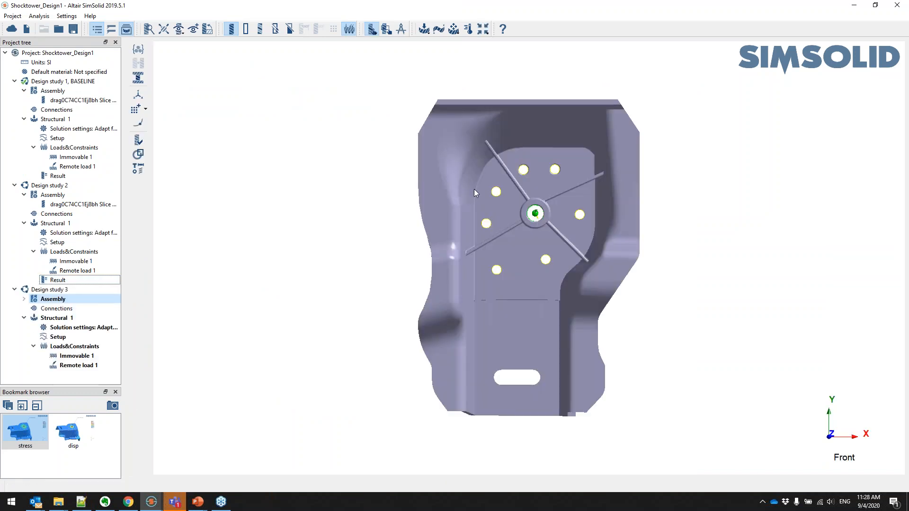
drag(519, 215, 538, 148)
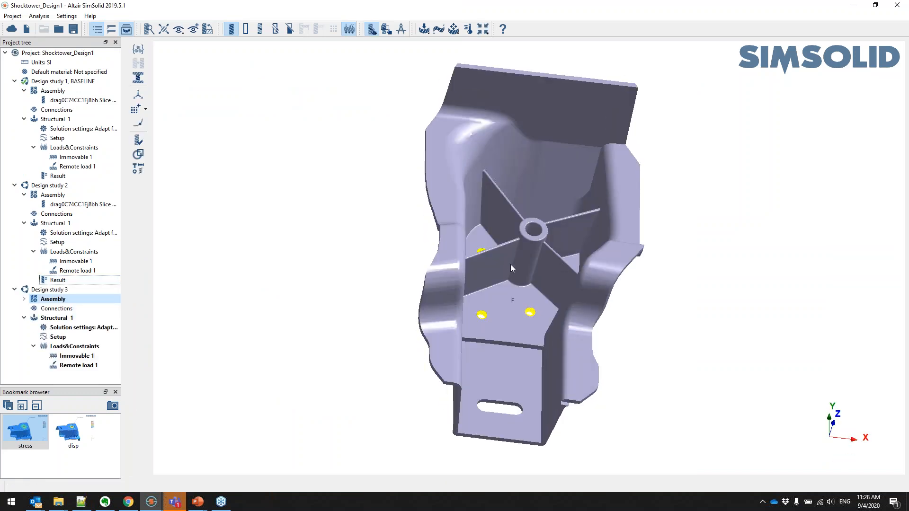
drag(544, 243, 561, 258)
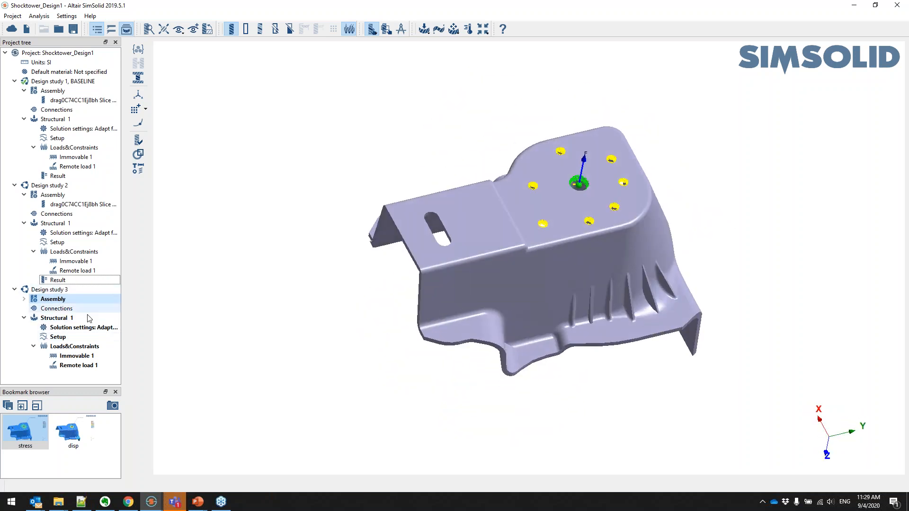
click(88, 358)
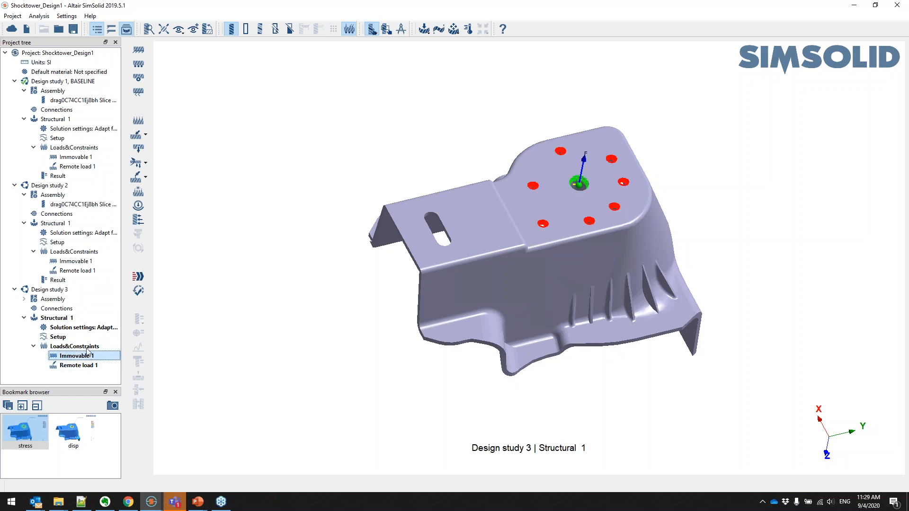
Apply the generic Aluminum material to all parts of Design study 3 and solve the study
click(49, 299)
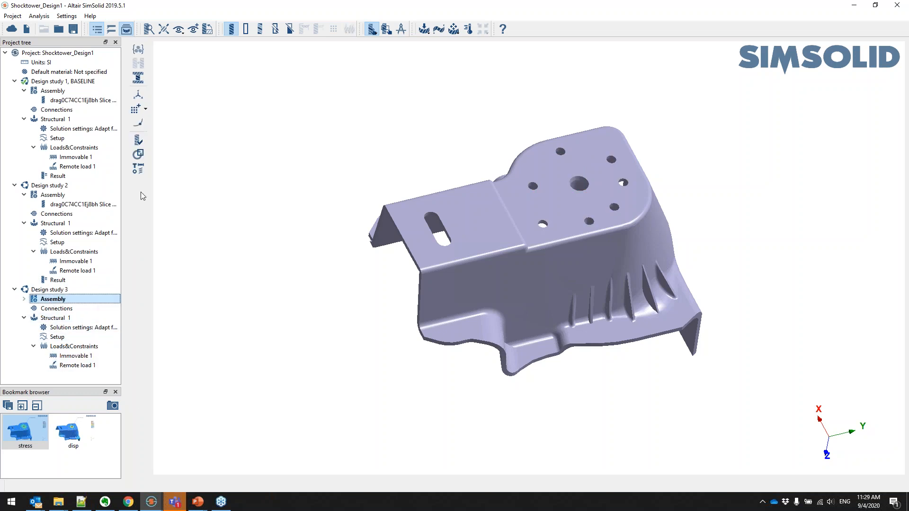
click(138, 50)
click(391, 142)
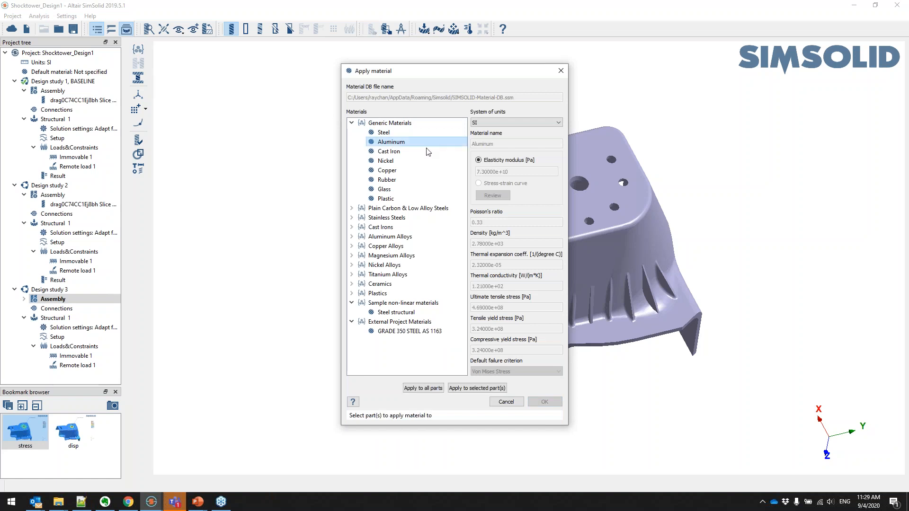
click(437, 389)
click(544, 402)
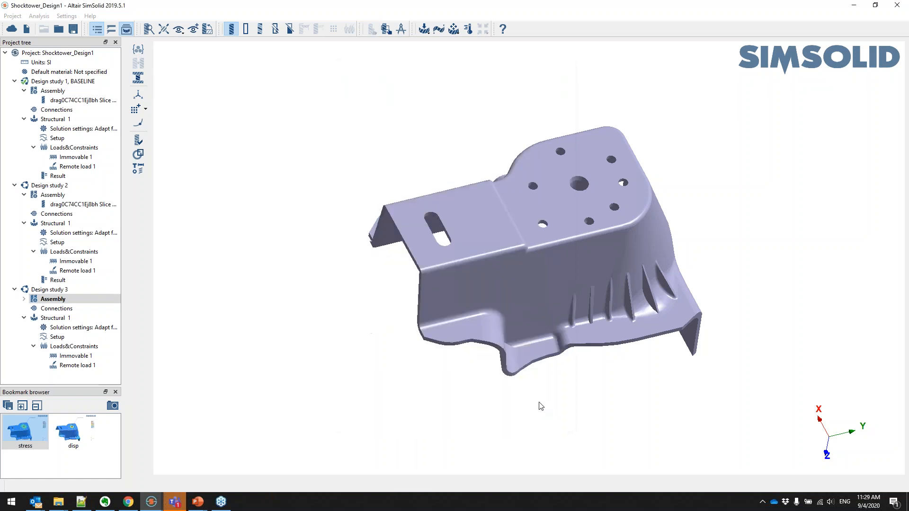
click(70, 289)
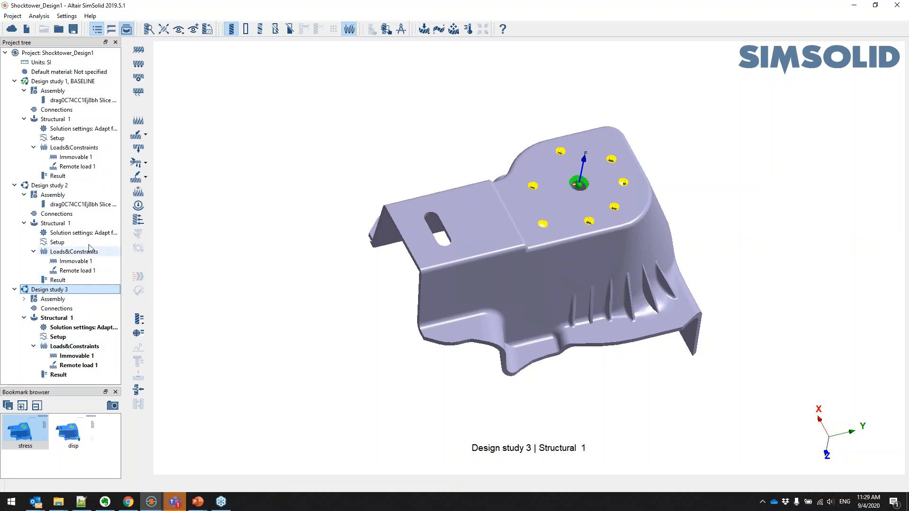
Compare the Von Mises stress results of the baseline, Design study 2 and Design study 3 using the stress bookmark
click(24, 435)
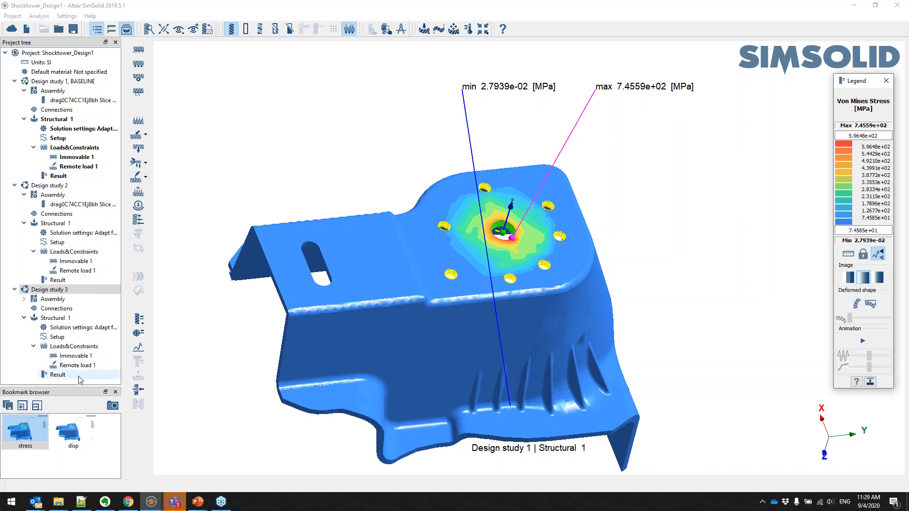
click(59, 375)
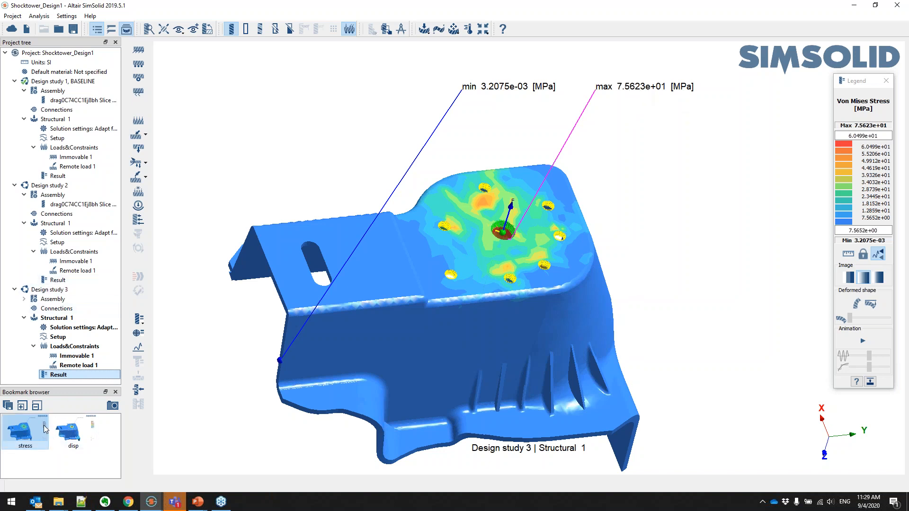
click(80, 282)
click(58, 176)
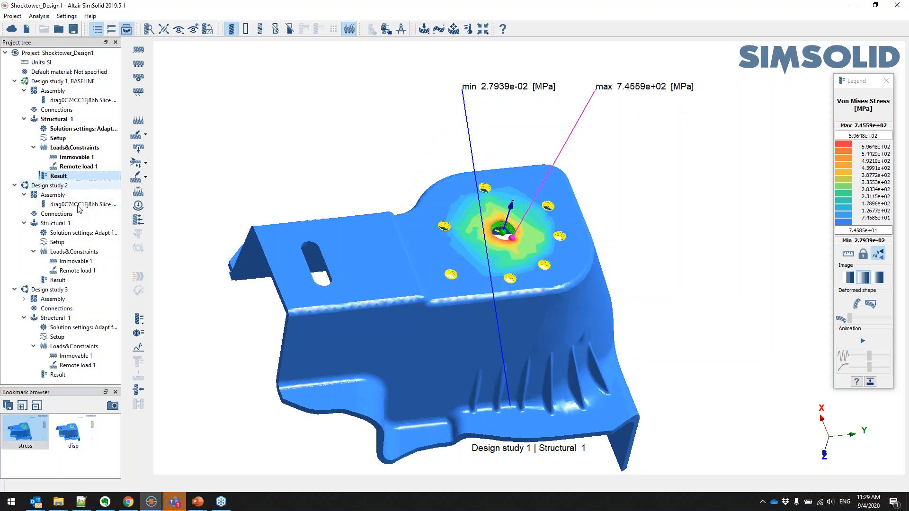
click(59, 280)
click(68, 288)
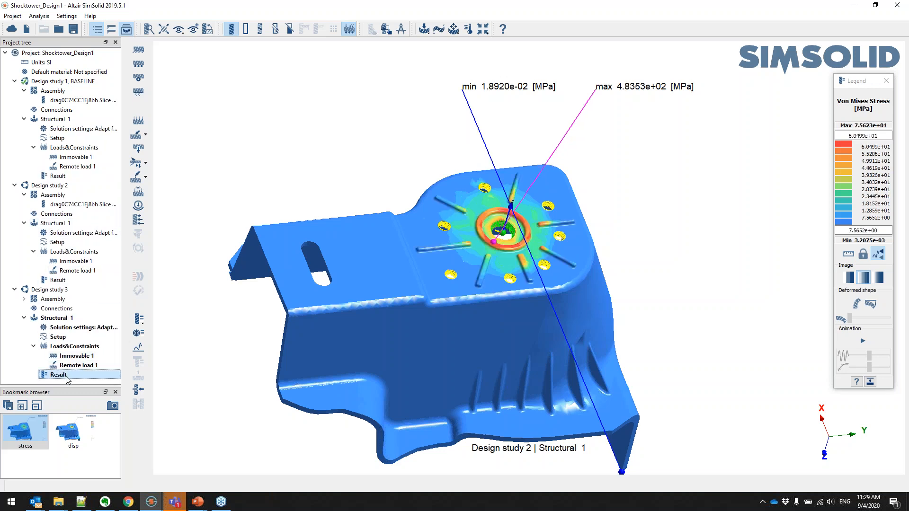
click(66, 281)
click(59, 176)
click(65, 281)
click(69, 288)
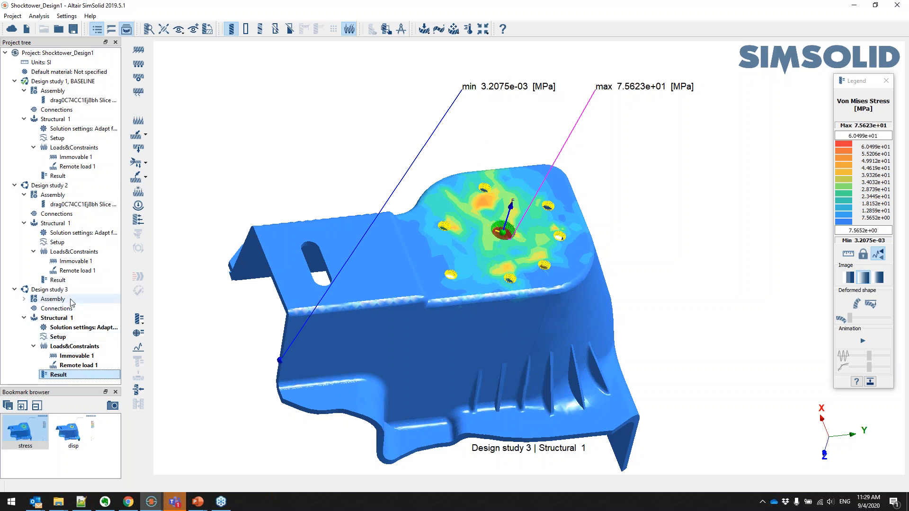
click(64, 280)
click(62, 176)
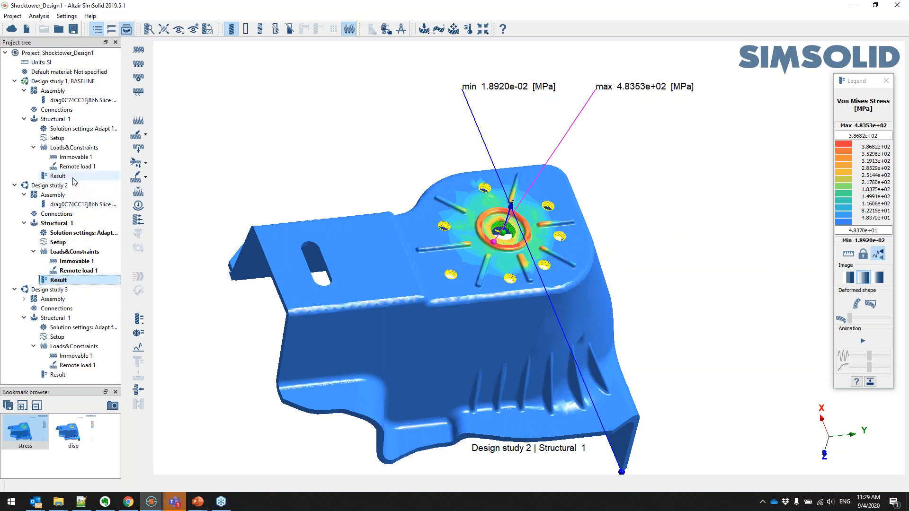
Compare the displacement magnitude of the baseline and Design study 3 using the disp bookmark, and collapse all three design studies in the project tree
click(72, 431)
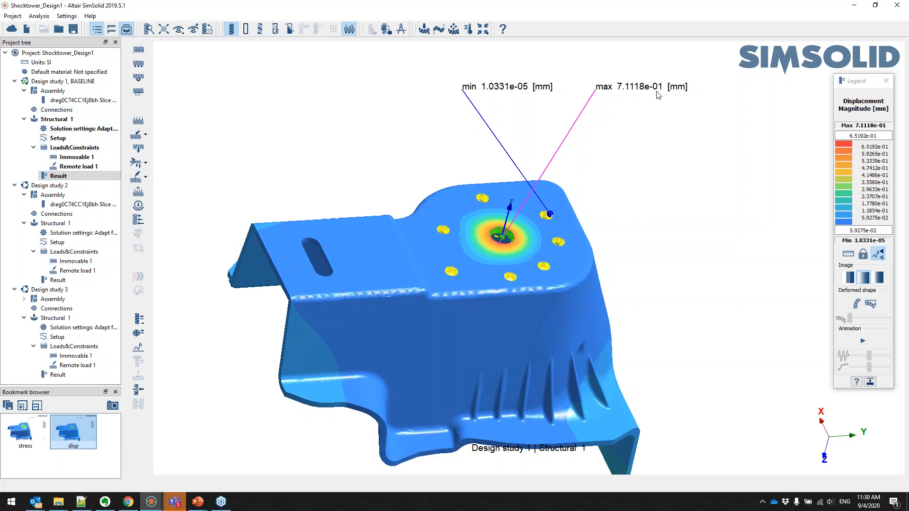
click(73, 376)
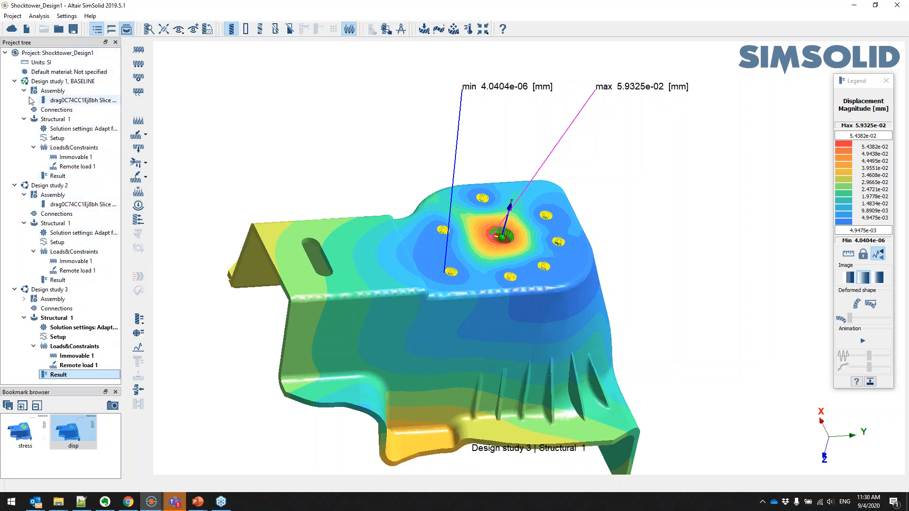
click(14, 81)
click(14, 91)
click(15, 100)
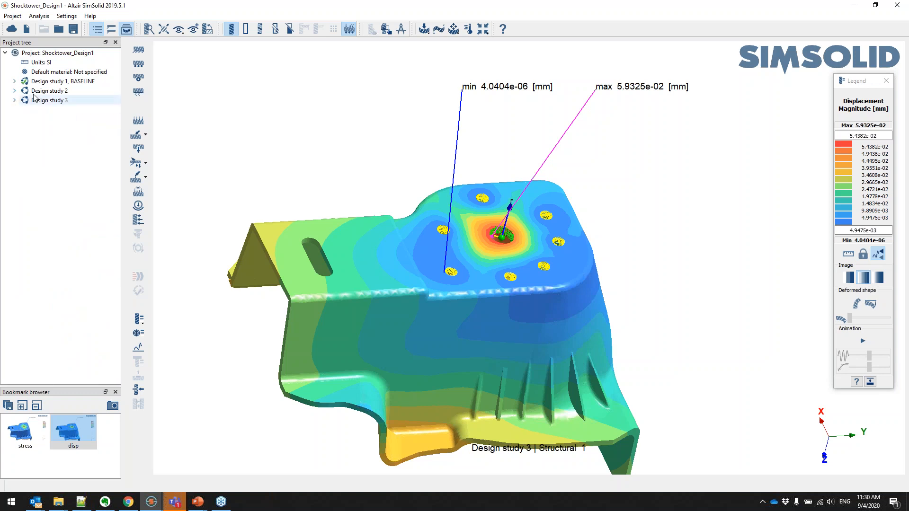
Show the plain geometry of the baseline, and expand Design study 3 to view its geometry and analysis entries
click(75, 83)
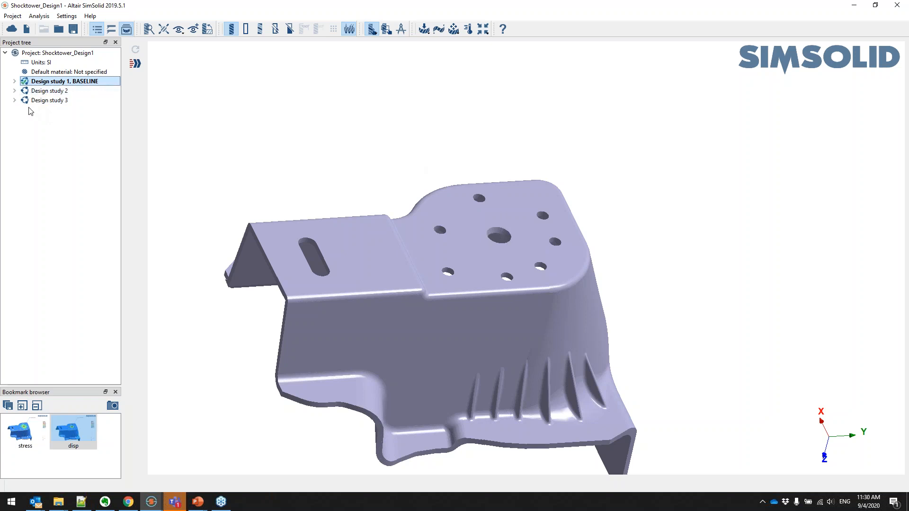
click(15, 101)
click(15, 101)
double_click(47, 101)
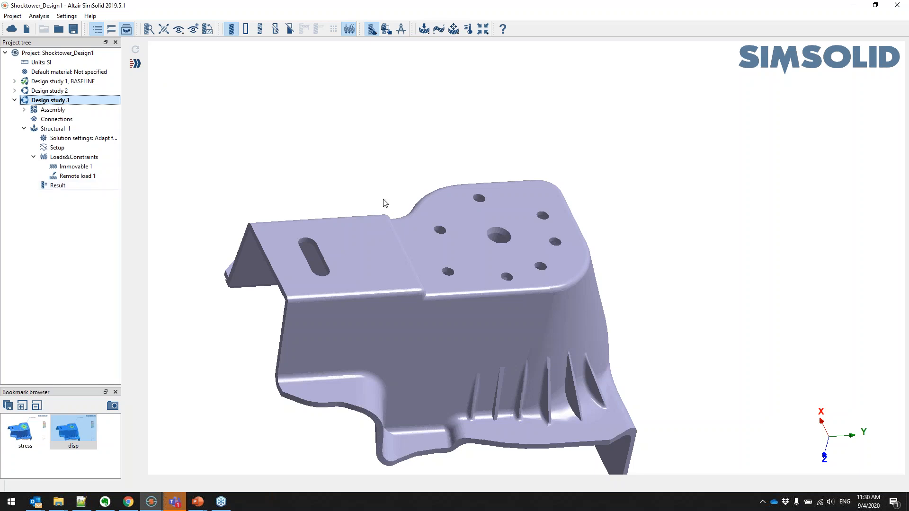
right_drag(490, 240, 539, 200)
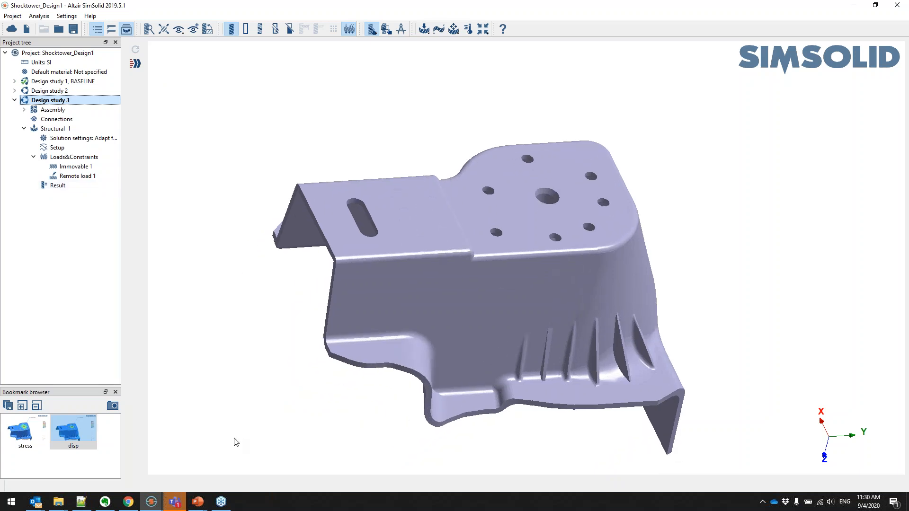
Switch to the SimSolid Webinar_20200409.pptx presentation in PowerPoint and start the slide show from the Compare As You Design slide
mouse_move(204, 503)
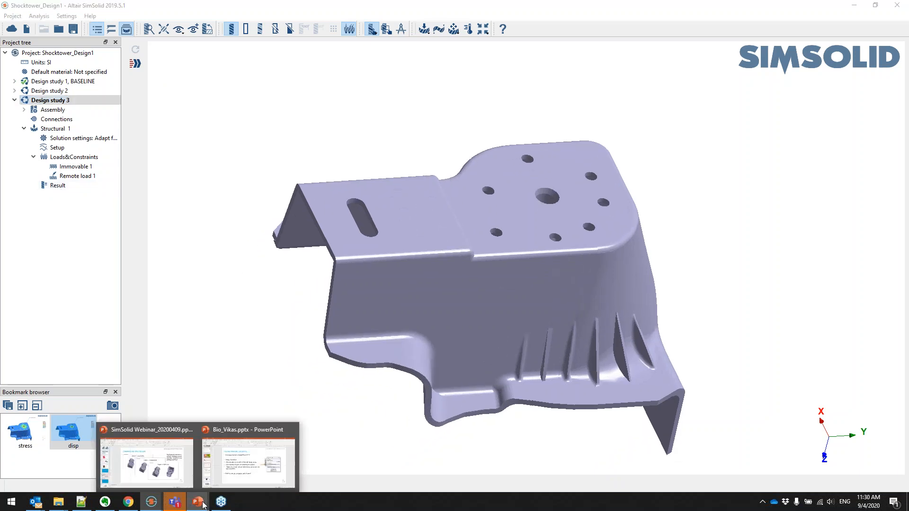
click(176, 462)
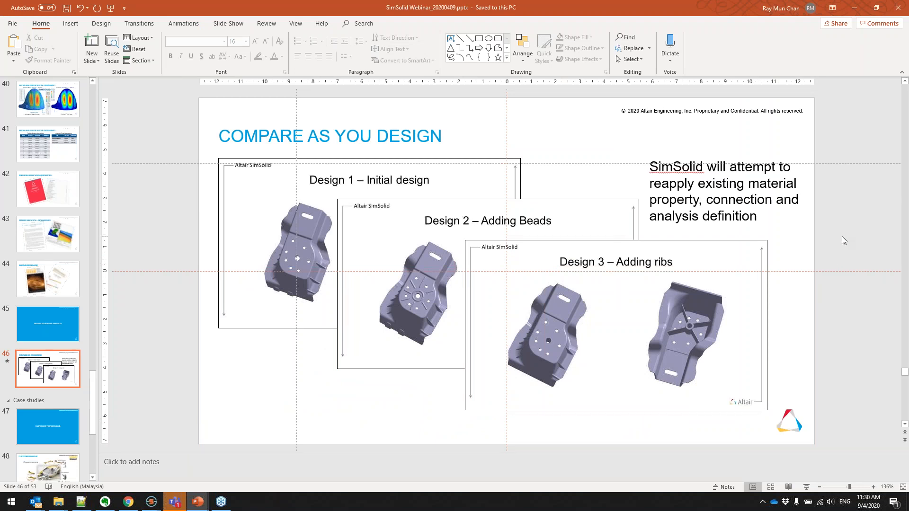
key(shift+F5)
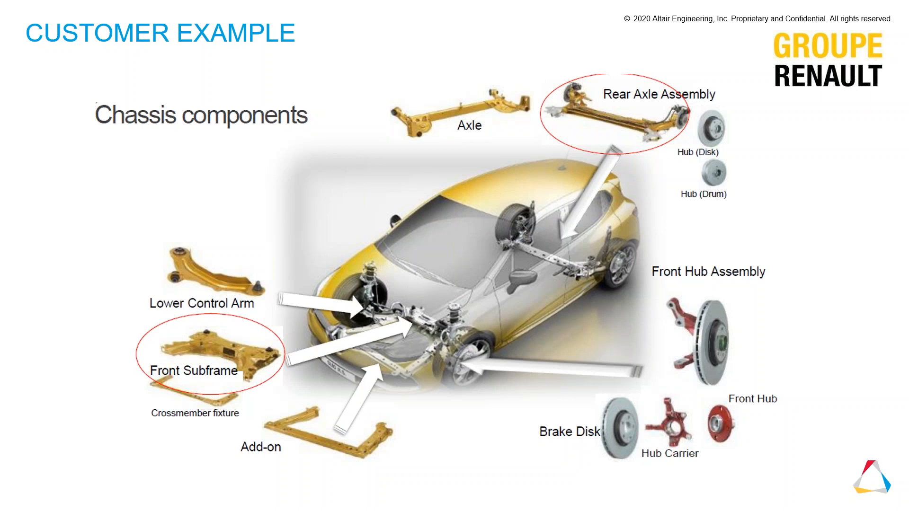
Bring up the screen options of the running slide show on the Groupe Renault chassis components slide
right_click(254, 207)
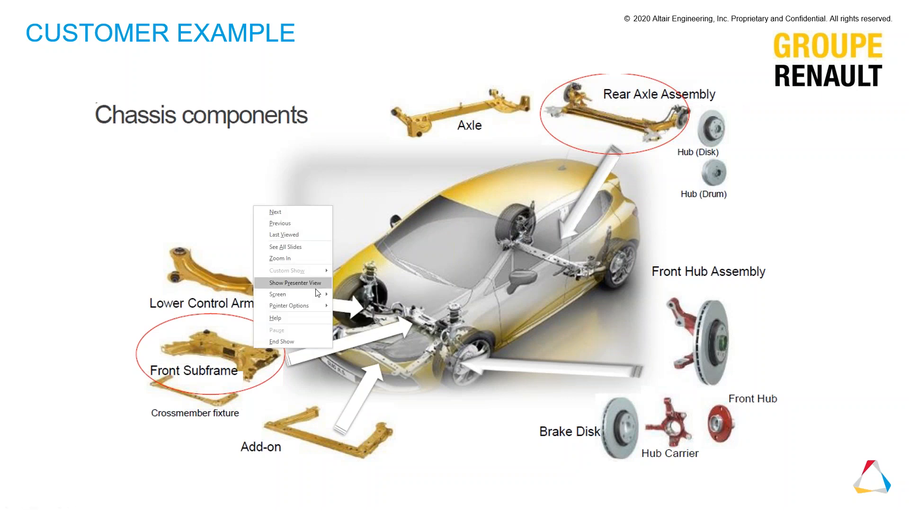
mouse_move(317, 294)
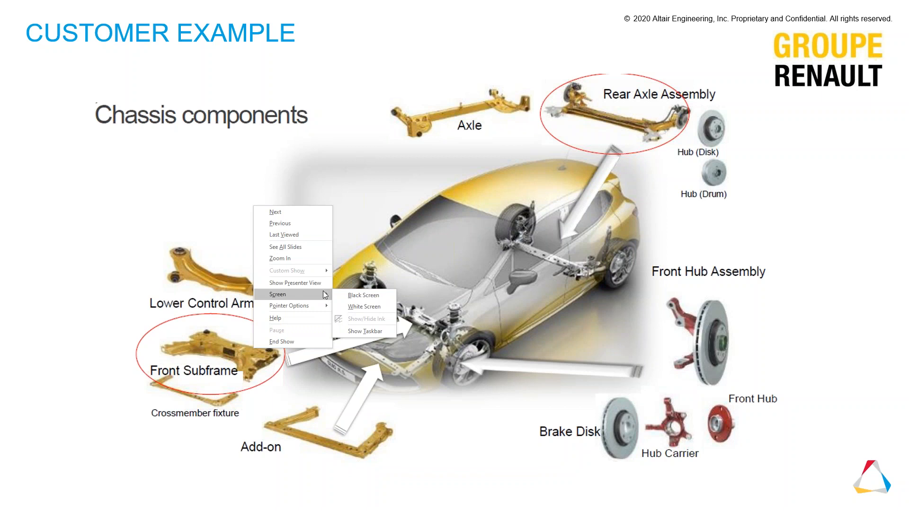